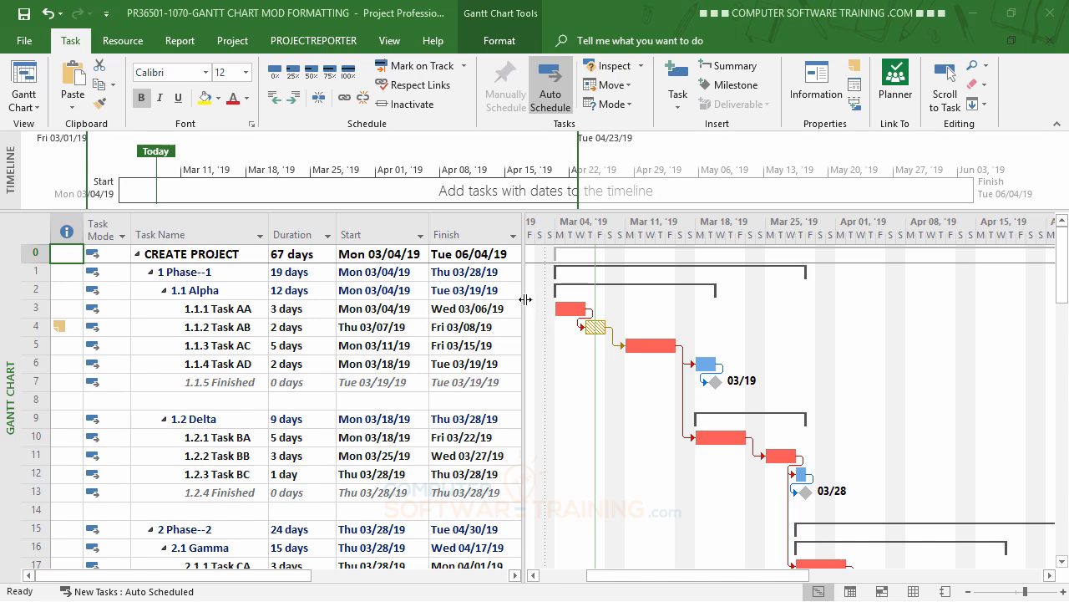
- Narrow the Gantt table so Task Name is its last visible column, and show the chart from the project's start
left_click_drag(524, 304, 270, 325)
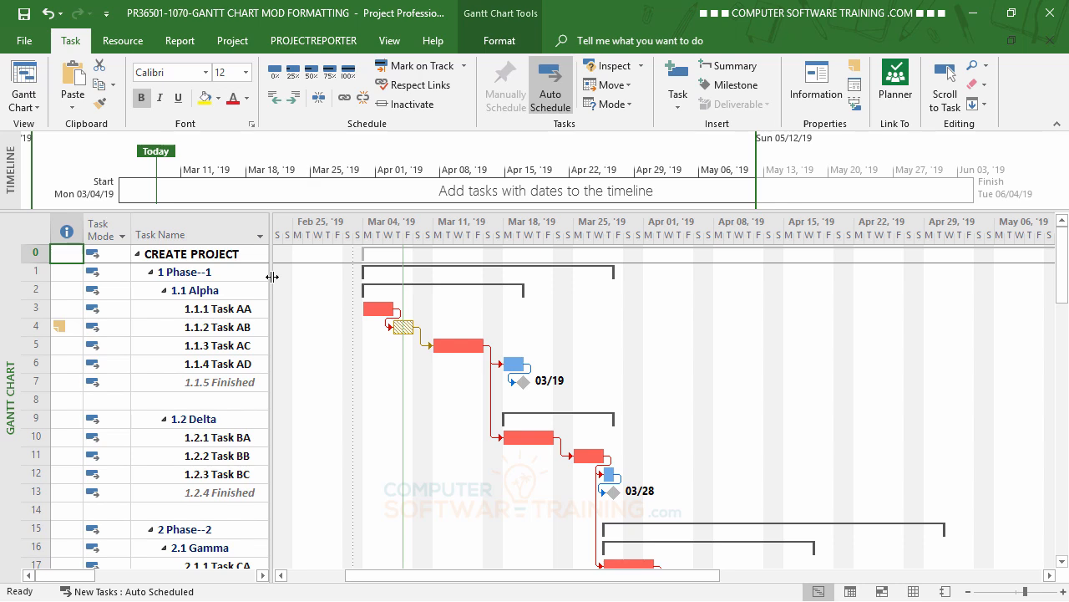
left_click_drag(272, 276, 271, 276)
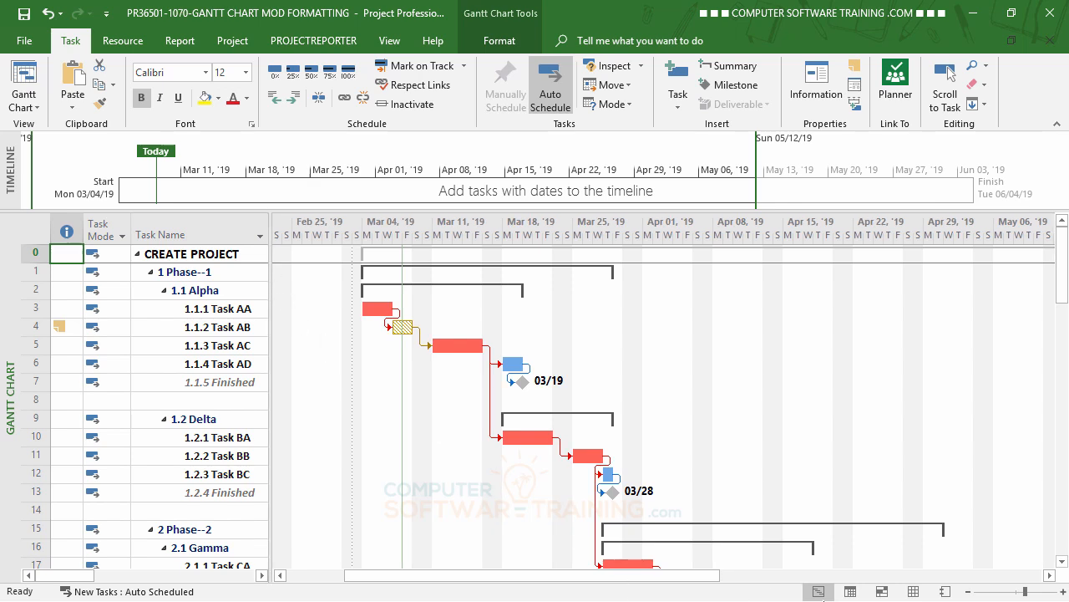
left_click_drag(680, 585, 708, 576)
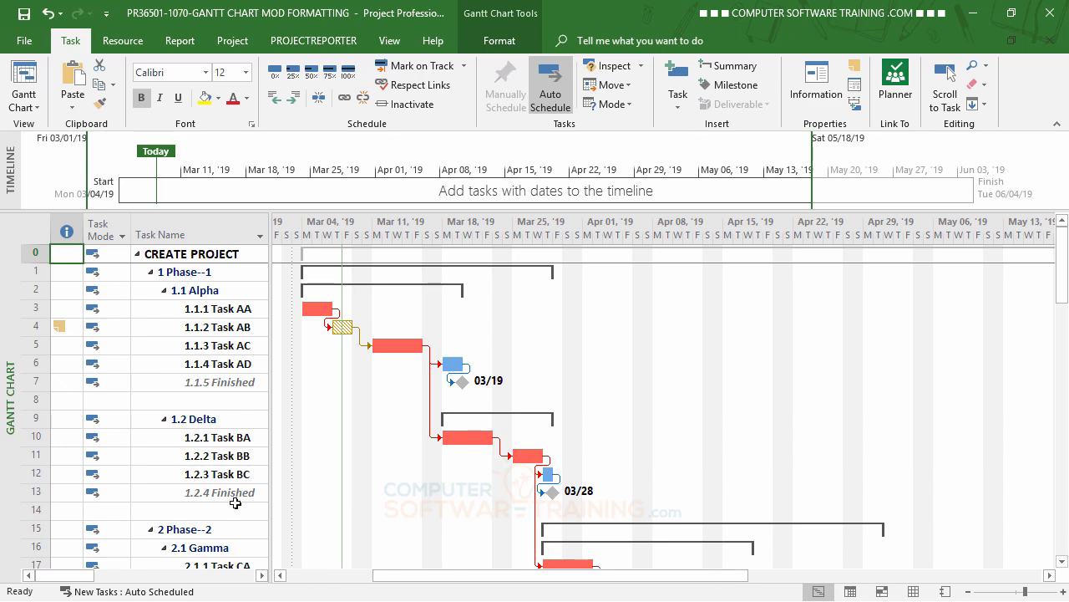
- Open the print preview of the project and show all its pages at once
left_click(27, 47)
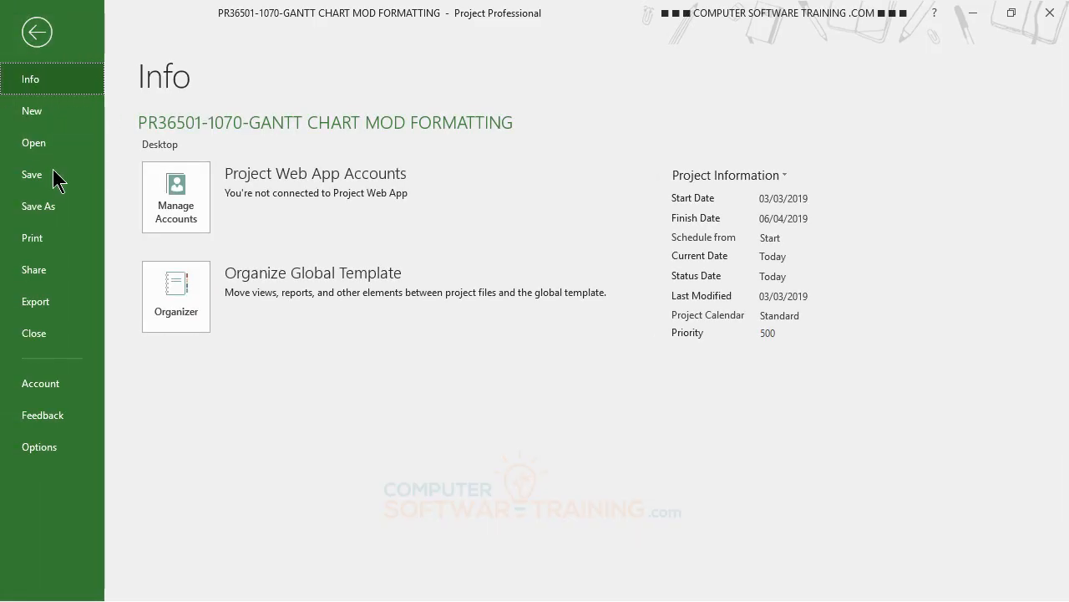
left_click(39, 236)
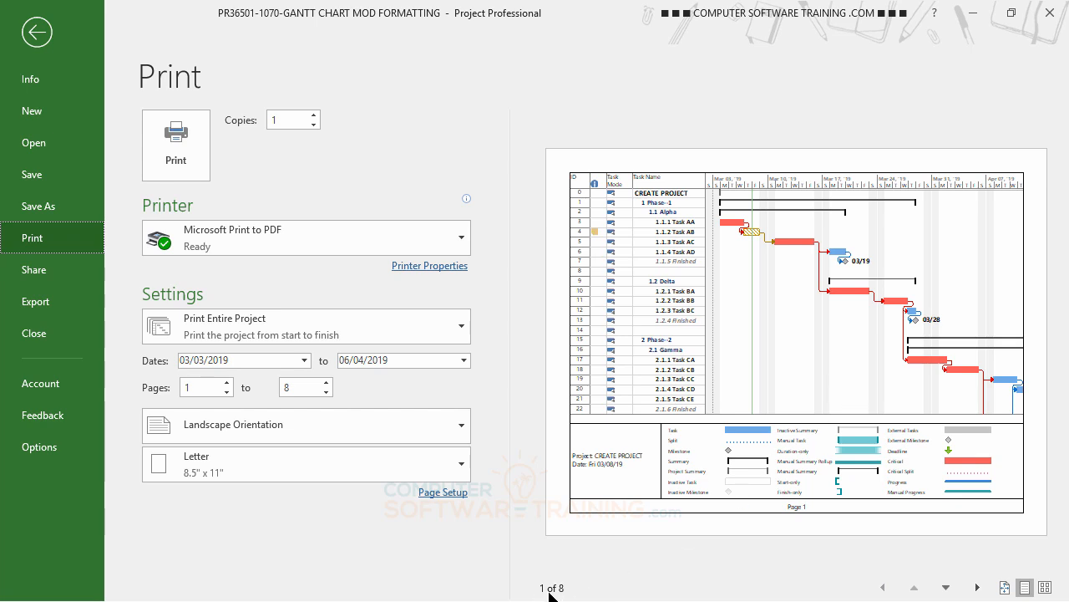
left_click(1046, 587)
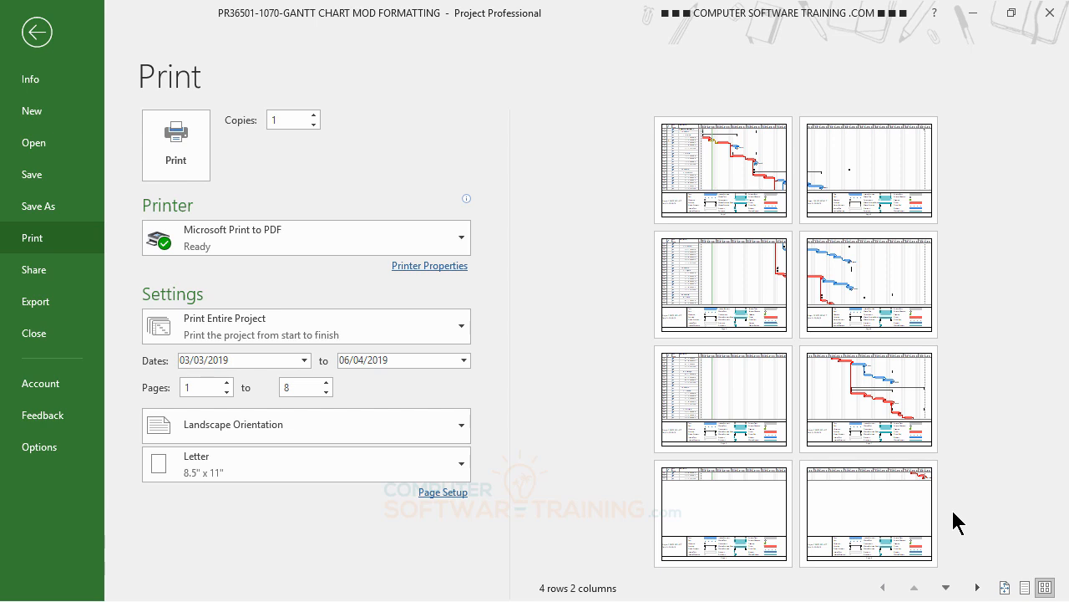
- Set the printed legend to appear only on a separate legend page
left_click(444, 492)
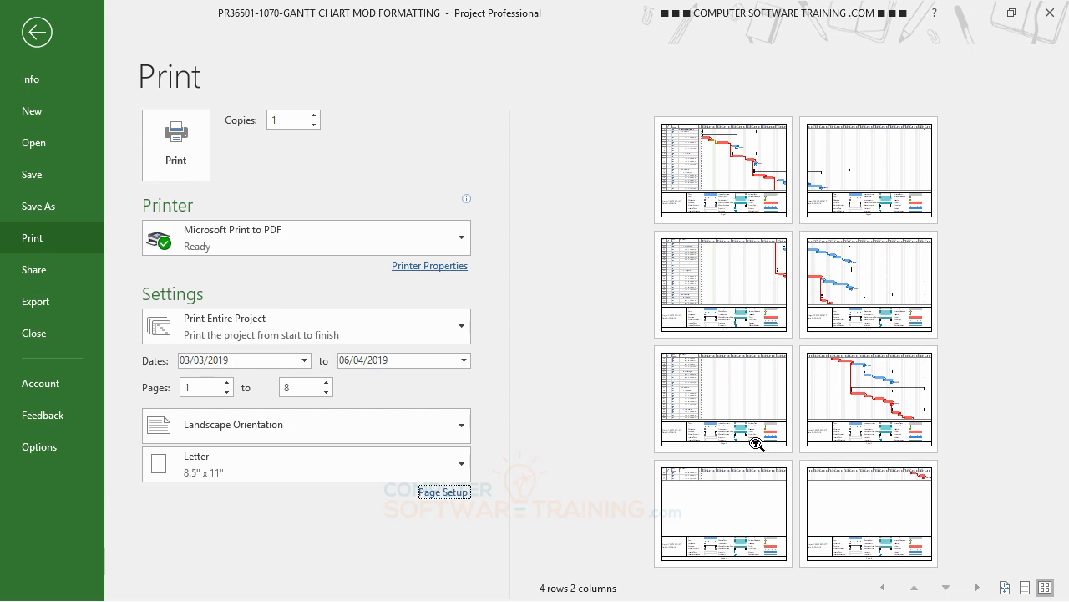
left_click(445, 494)
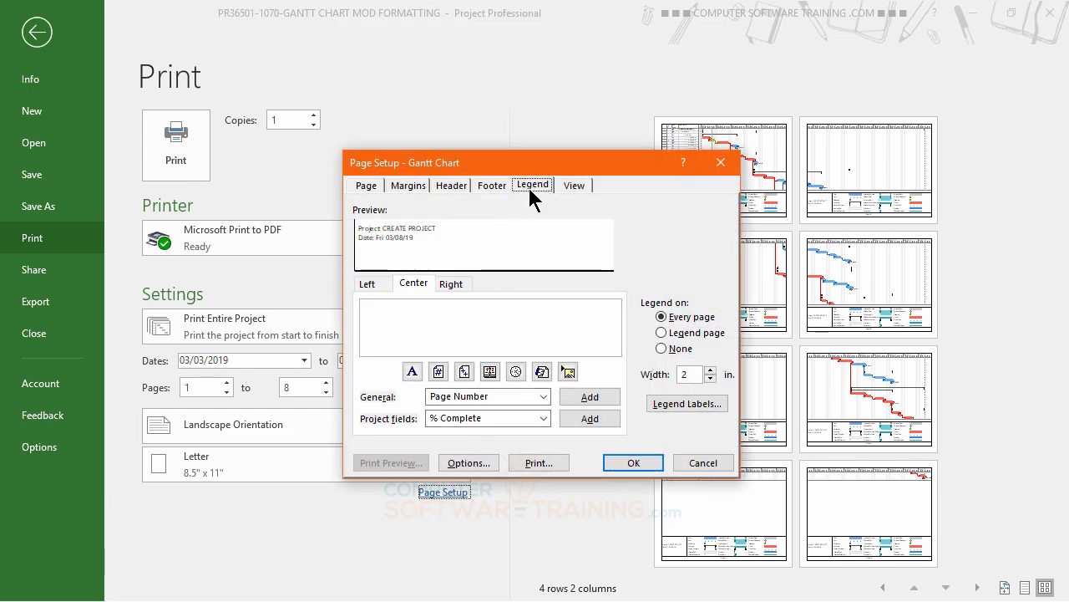
left_click(664, 336)
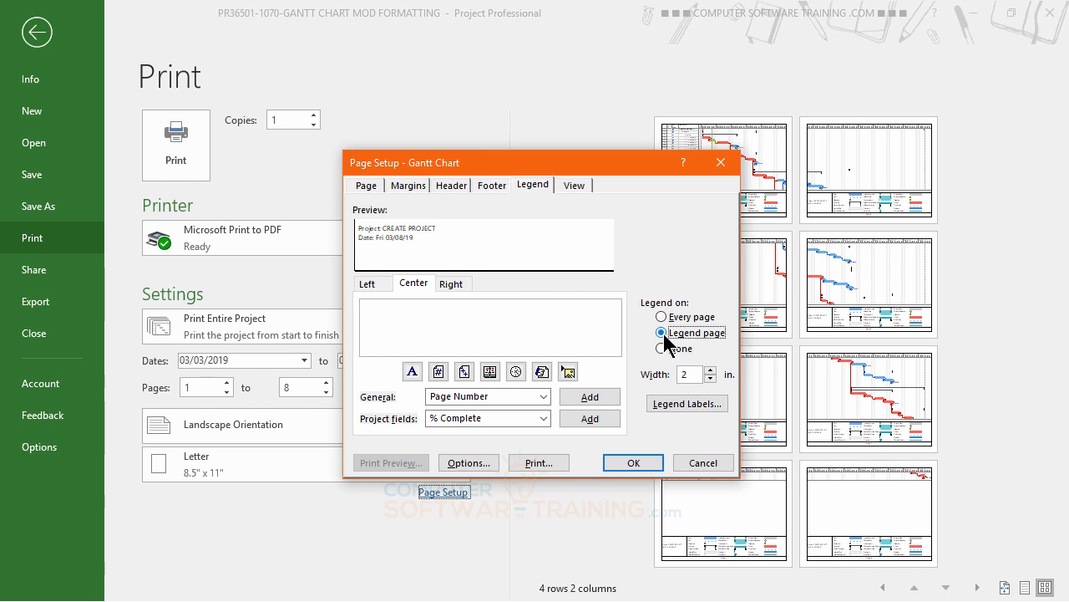
left_click(634, 463)
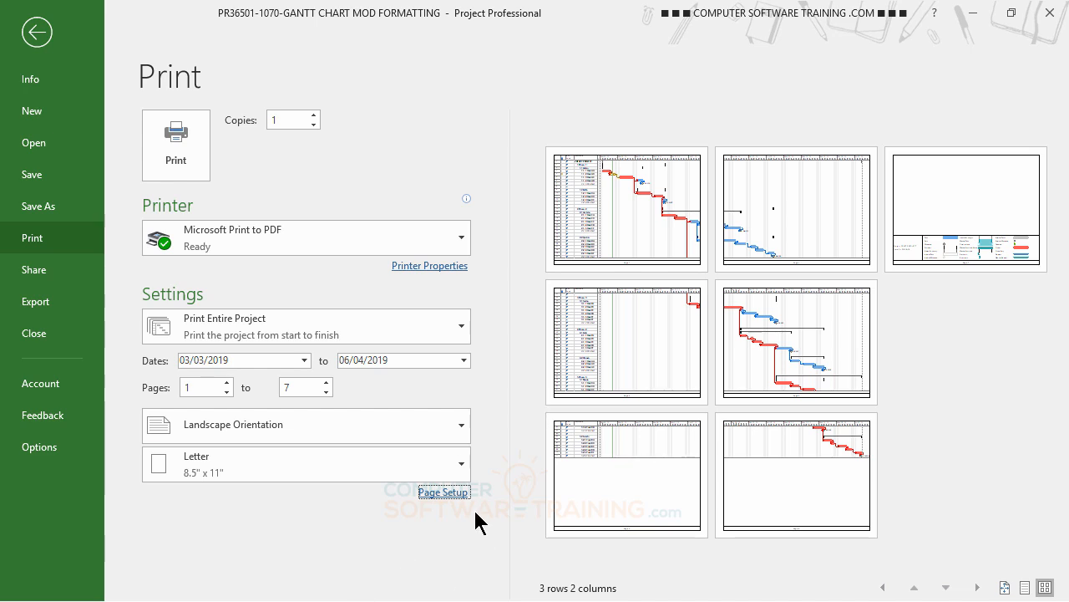
- Set the printed legend to appear on every page
left_click(447, 493)
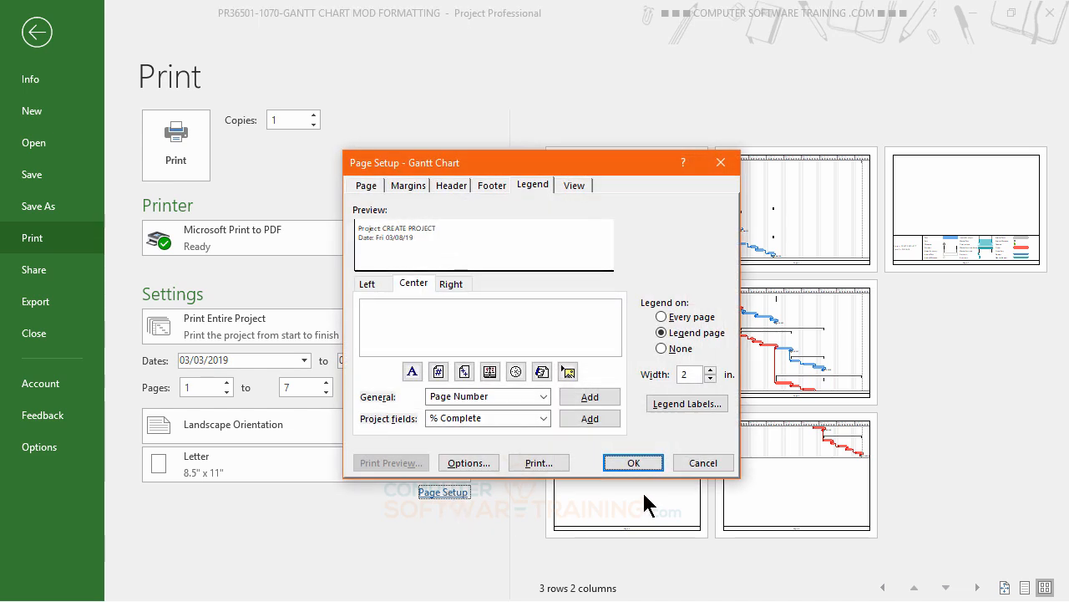
left_click(661, 317)
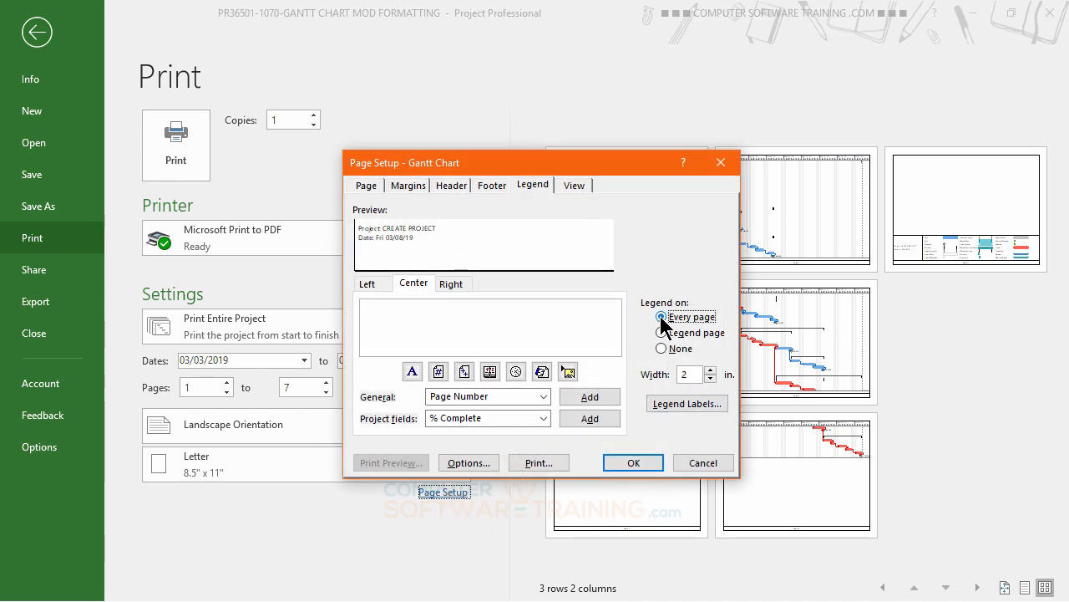
left_click(634, 462)
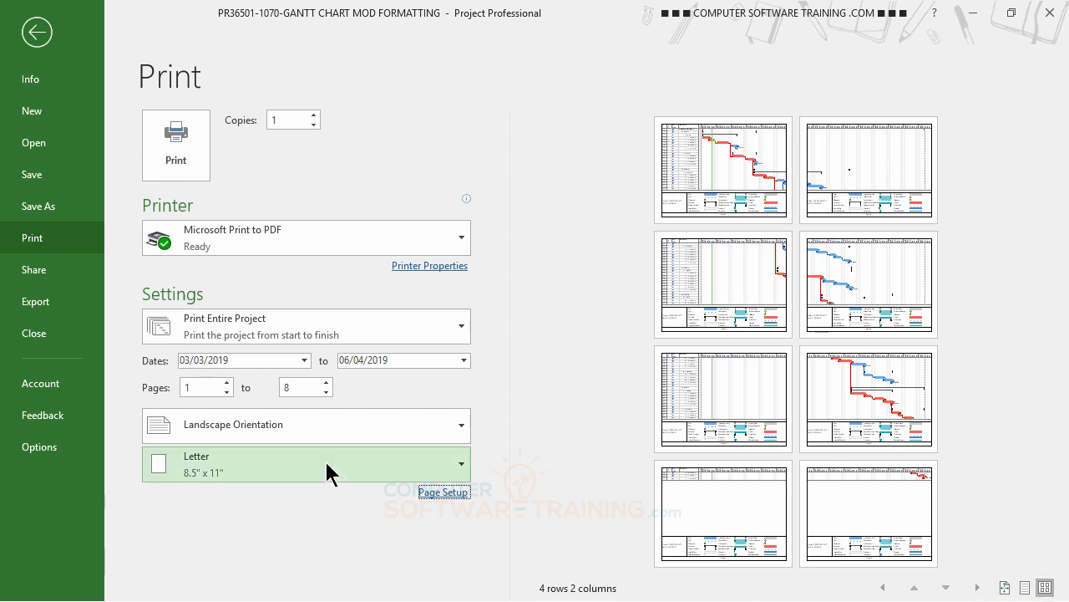
- Scale the Gantt Chart printout to fit 2 pages wide by 3 tall
left_click(456, 493)
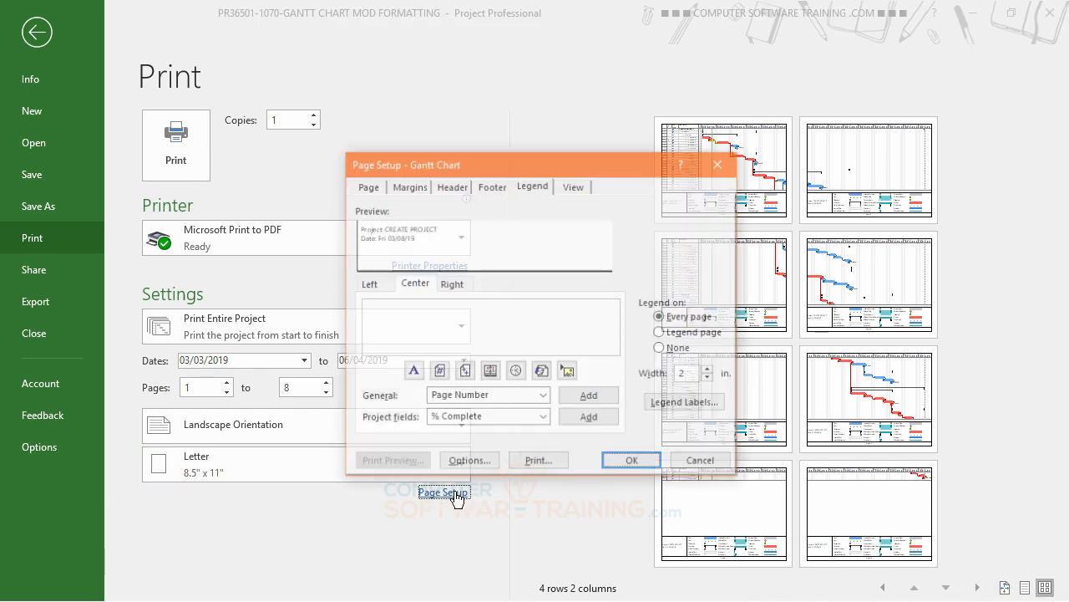
left_click(366, 188)
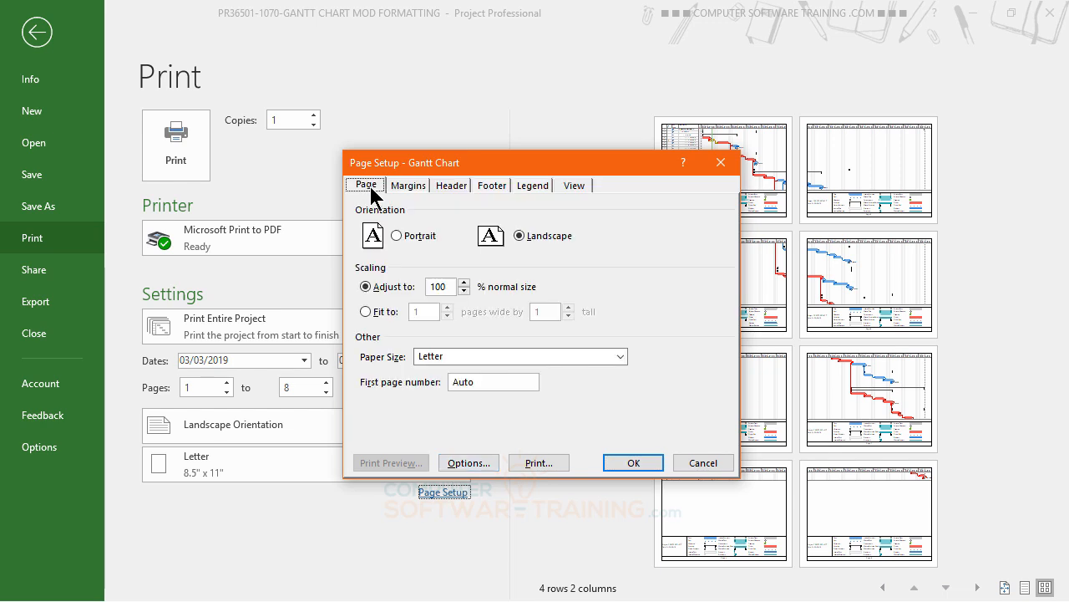
left_click(366, 312)
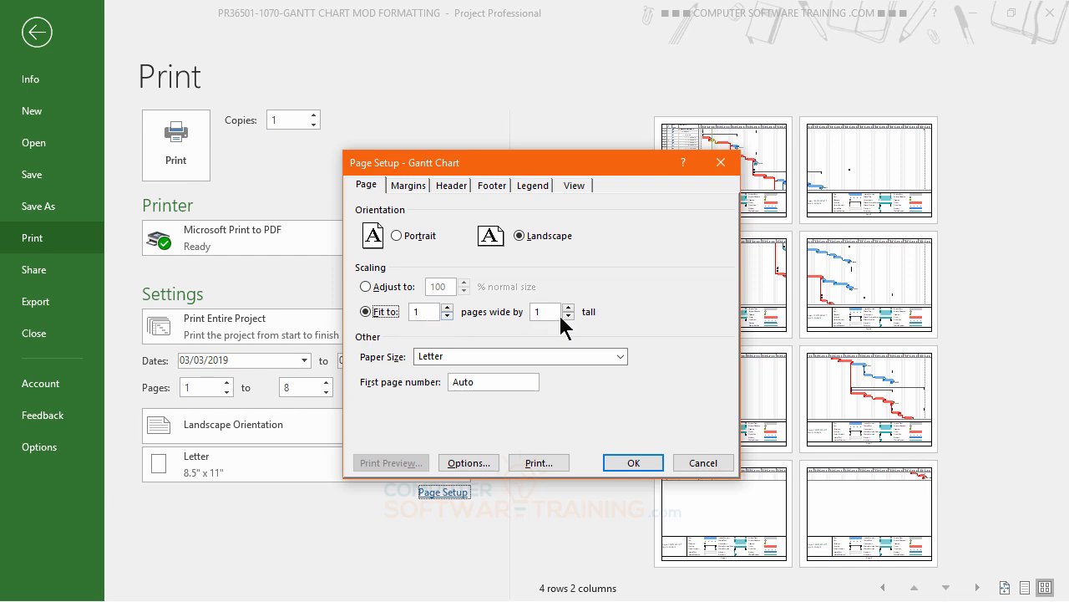
left_click(448, 307)
double_click(569, 307)
left_click(633, 464)
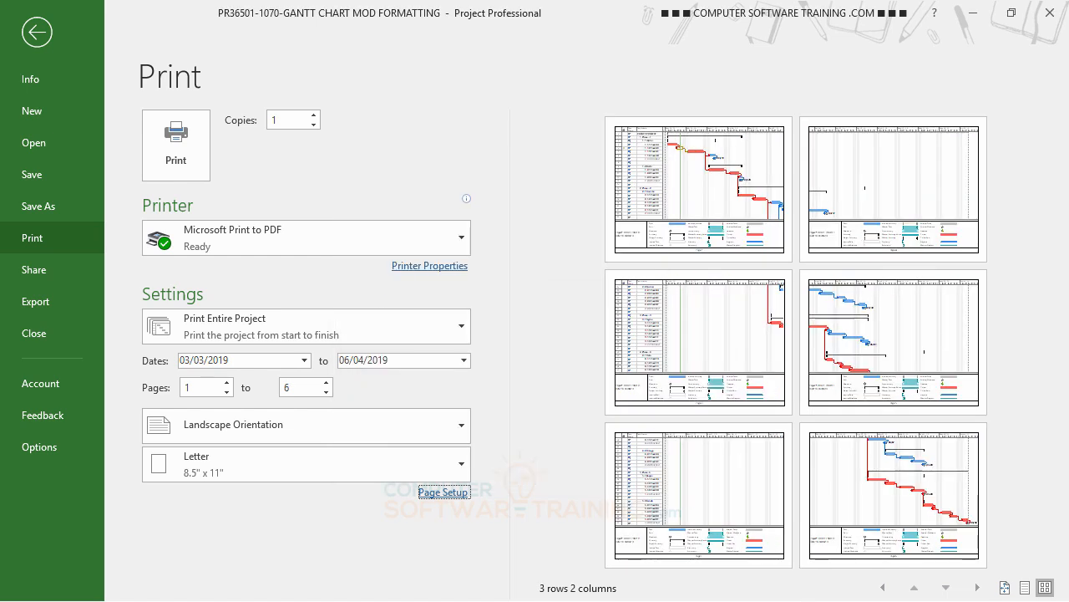
- Reduce the printout's fit-to scaling to 2 pages tall, staying 2 pages wide
left_click(445, 492)
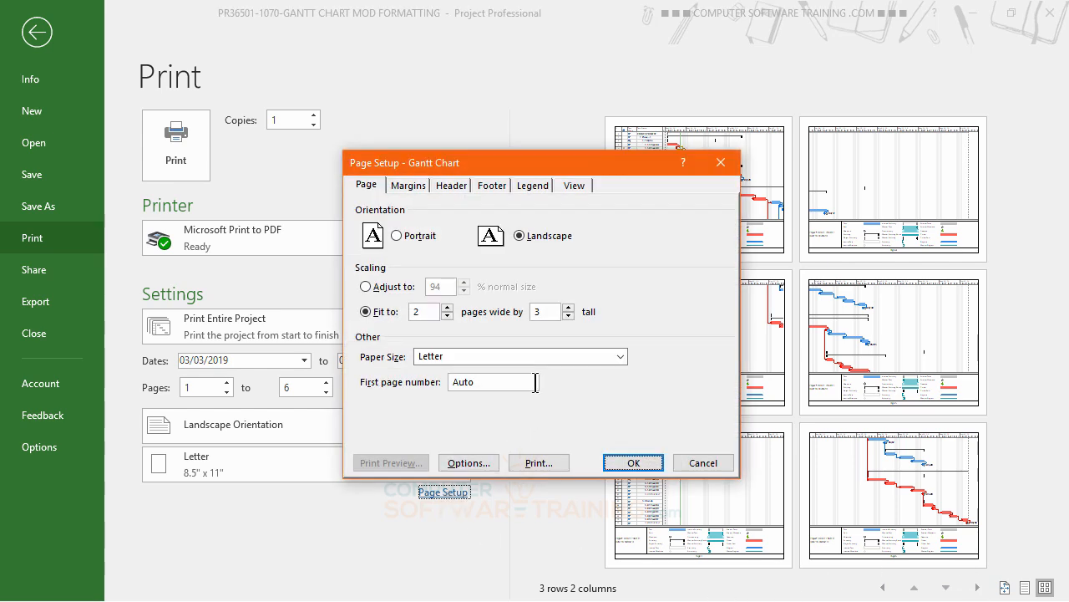
left_click(569, 307)
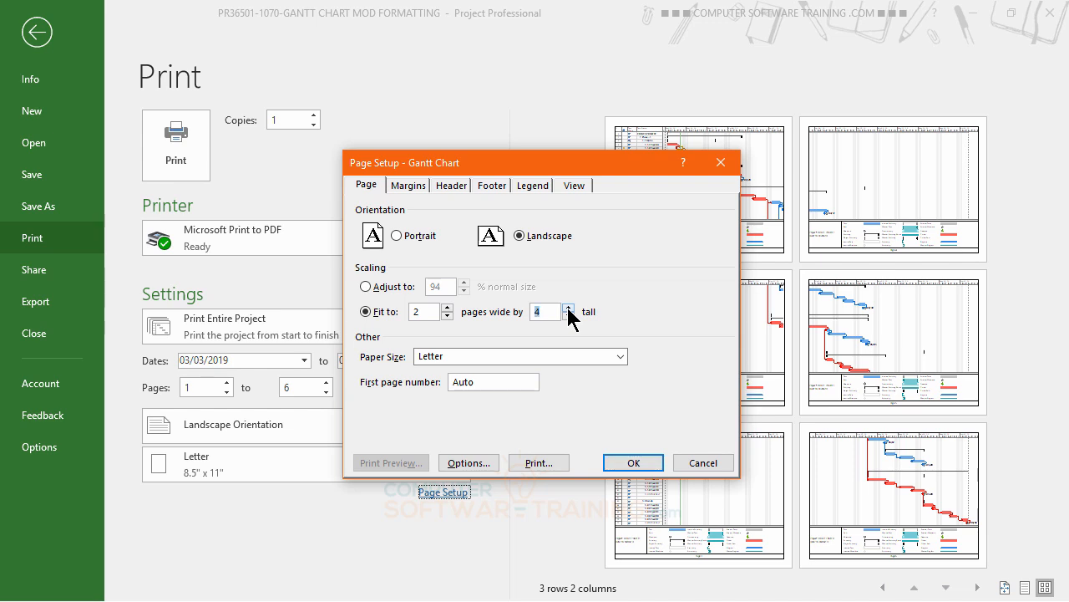
left_click(568, 315)
left_click(569, 315)
left_click(642, 465)
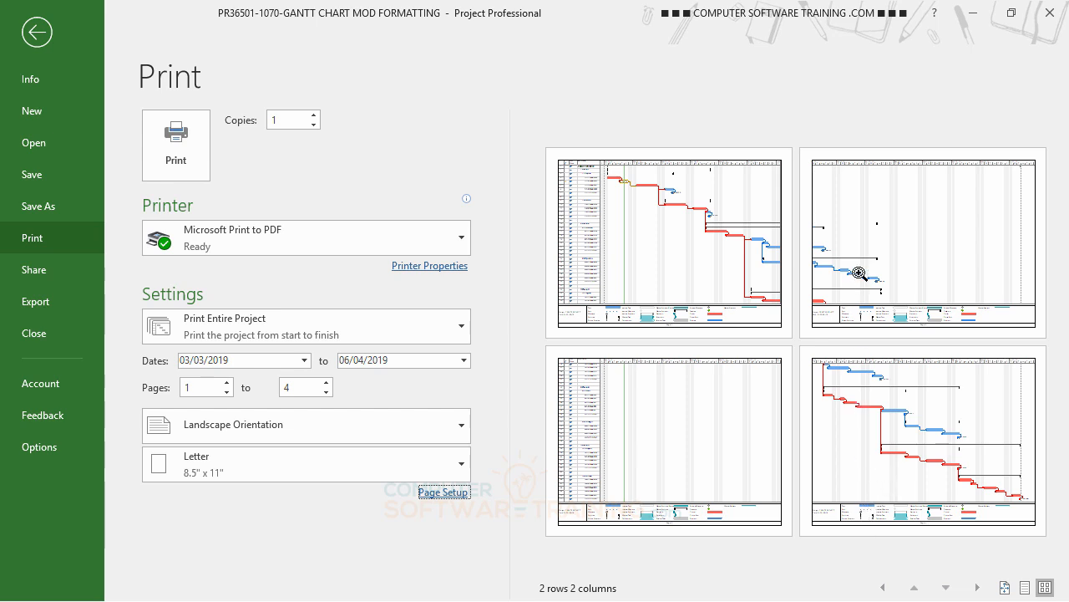
- Set the printout's fit-to scaling to 1 page tall, staying 2 pages wide
left_click(445, 492)
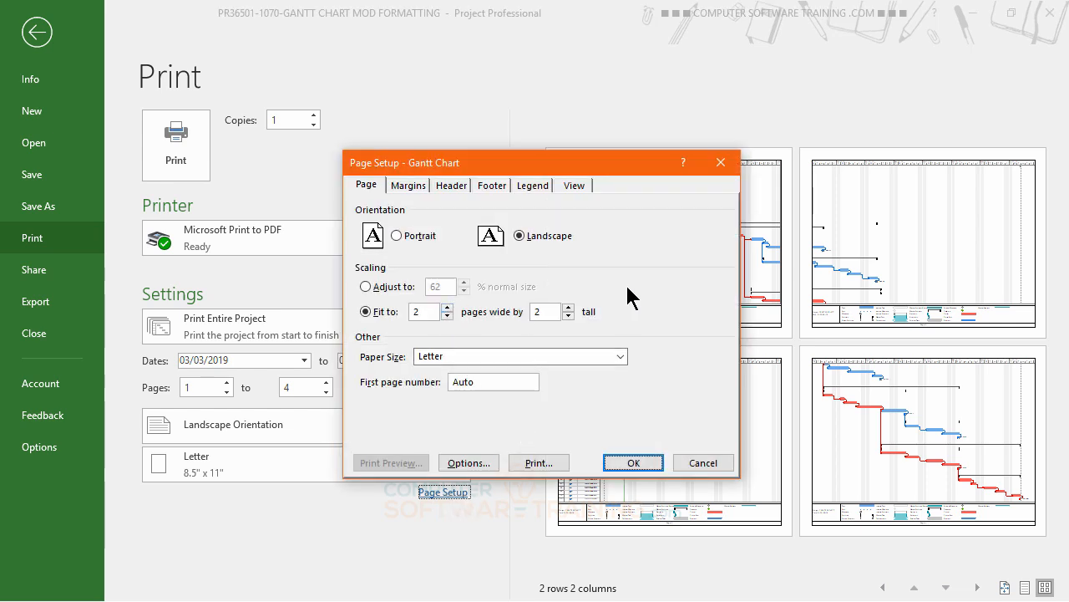
left_click(569, 307)
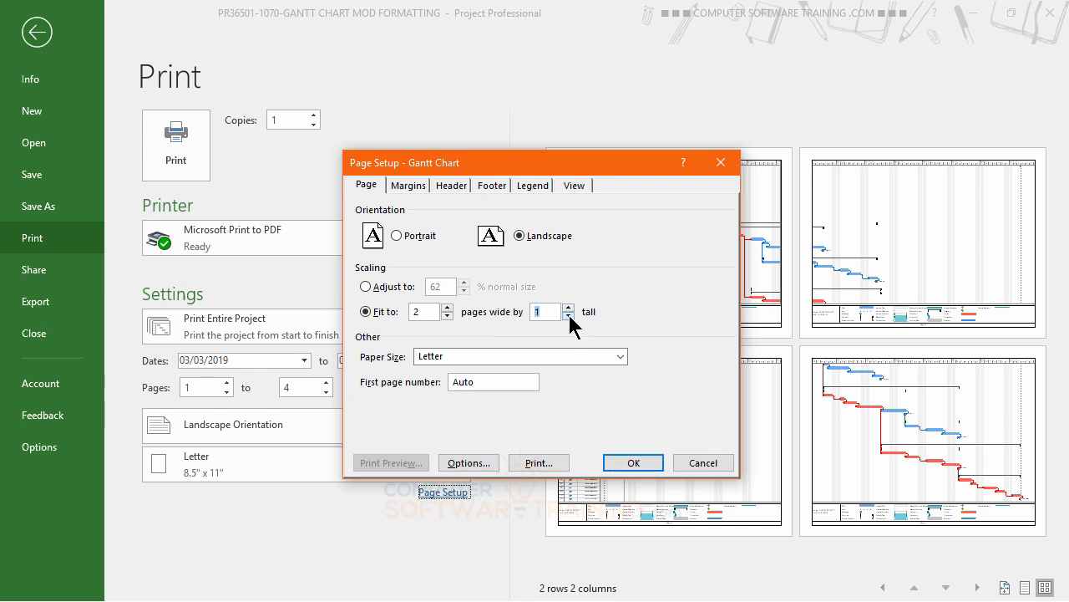
left_click(627, 462)
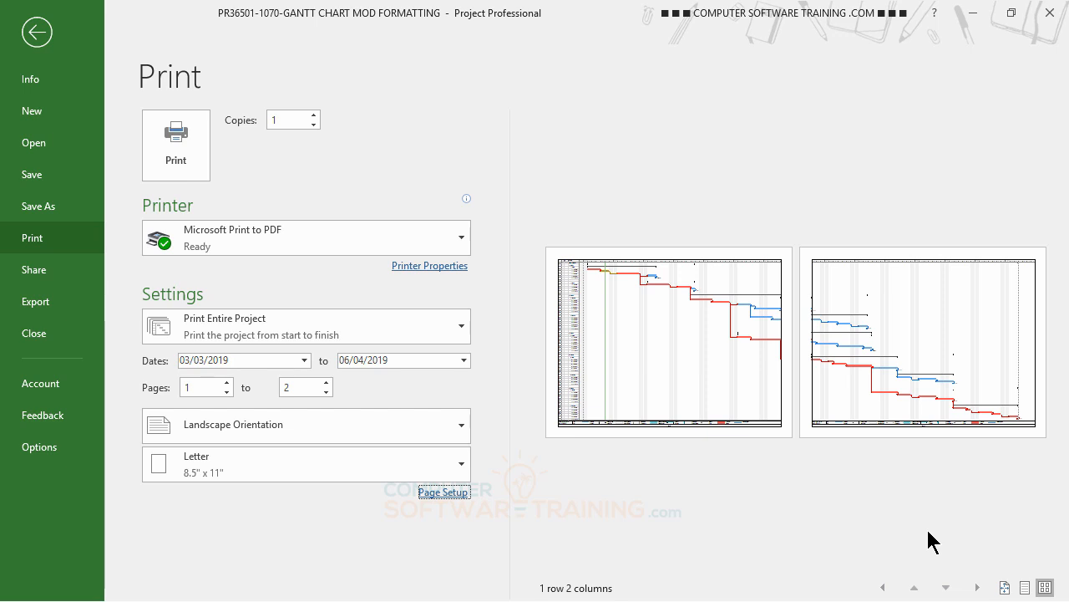
- Set the printout's fit-to scaling to 1 page wide so the whole chart fits a single page
left_click(443, 493)
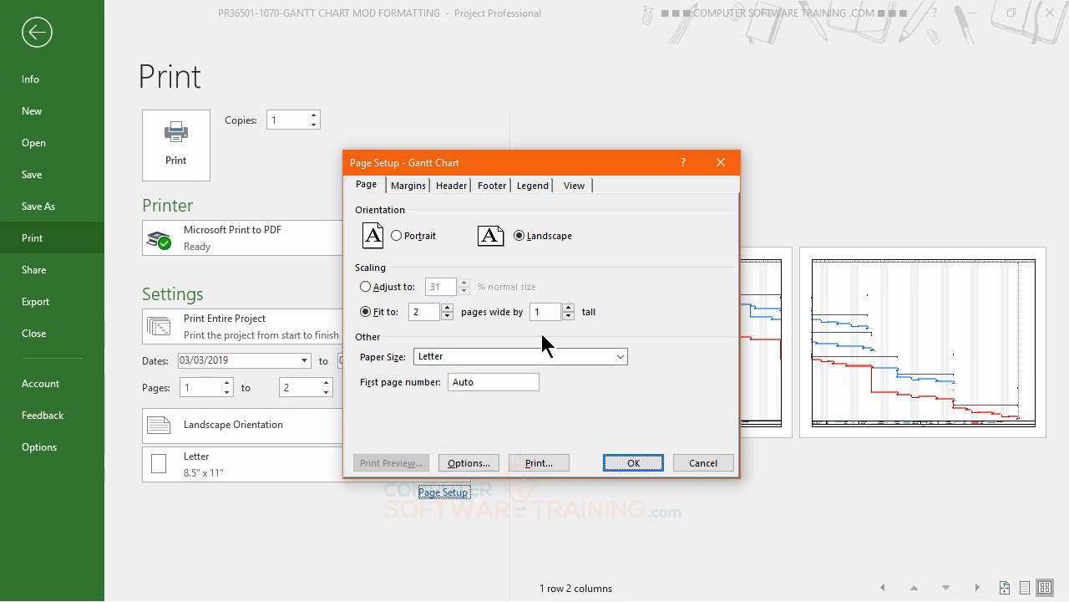
left_click(447, 315)
left_click(623, 464)
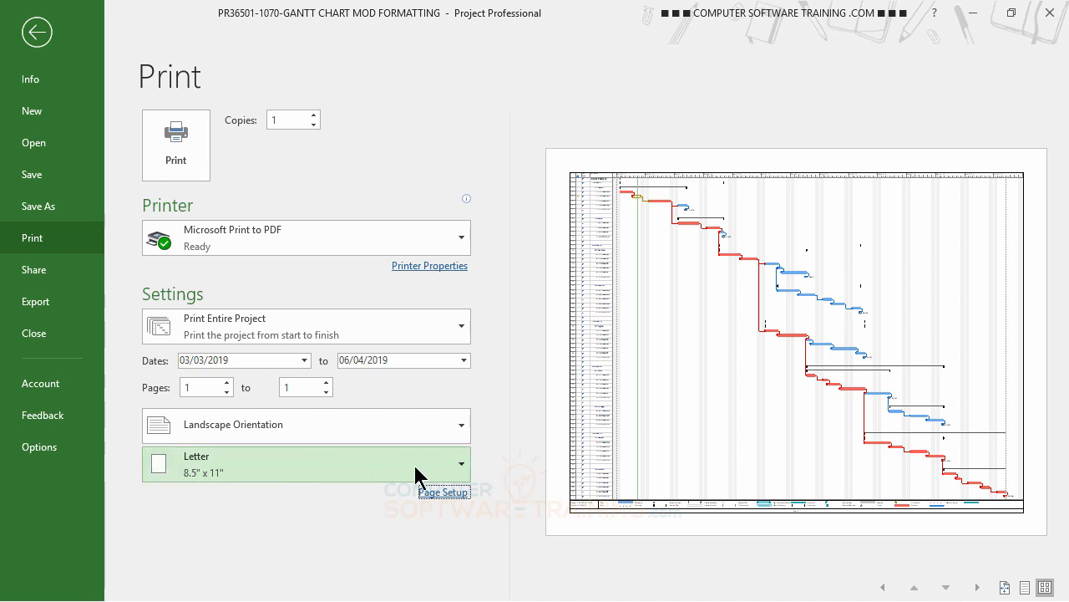
- Compare the Legal and Tabloid (11" x 17") paper sizes in the preview, settling on Legal (8.5" x 14")
left_click(443, 473)
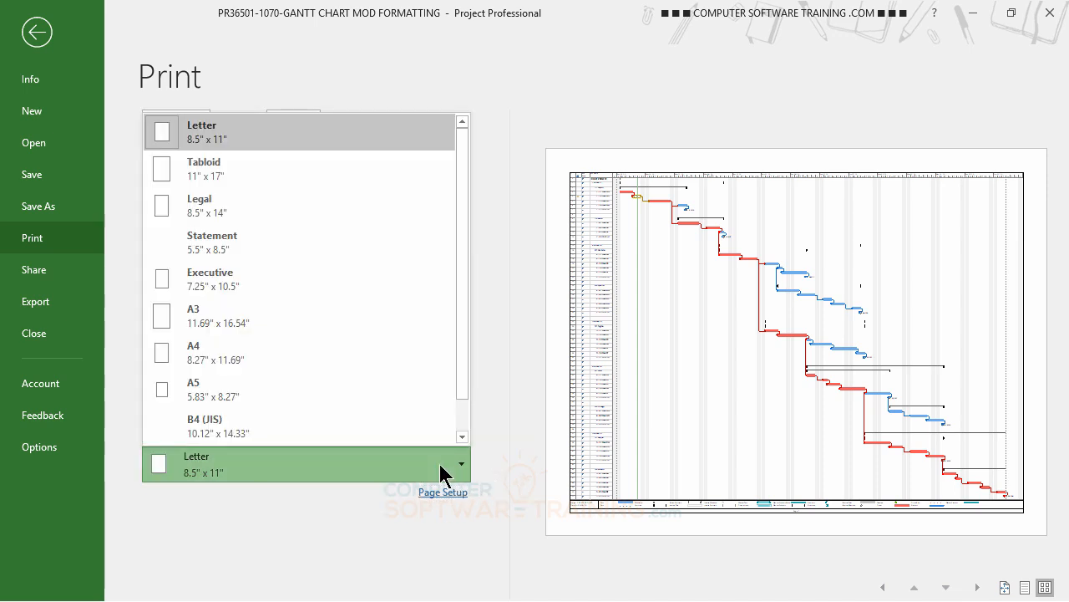
left_click(221, 209)
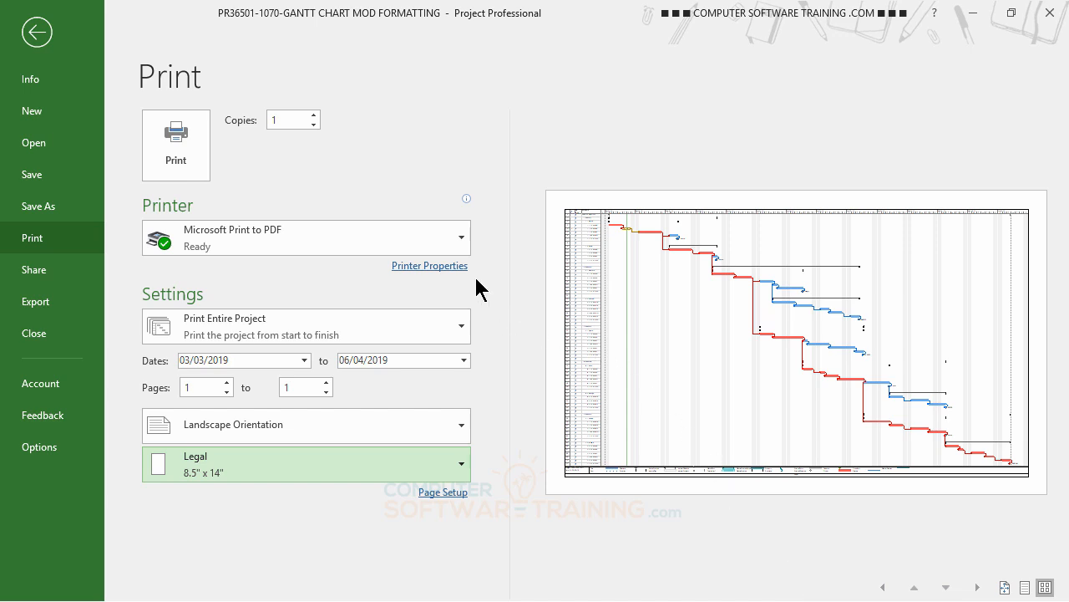
left_click(459, 466)
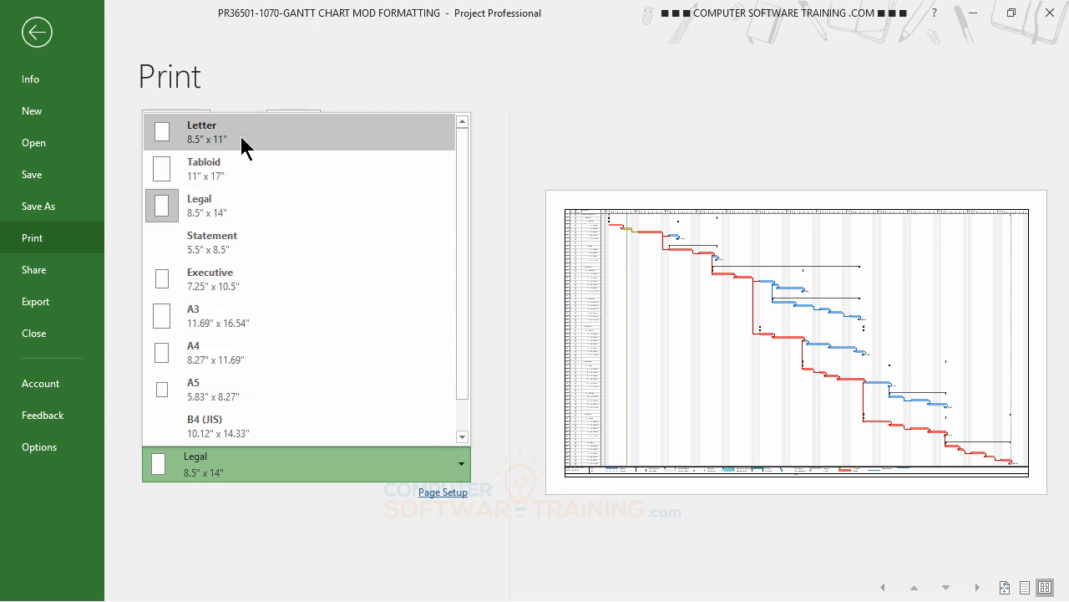
left_click(203, 171)
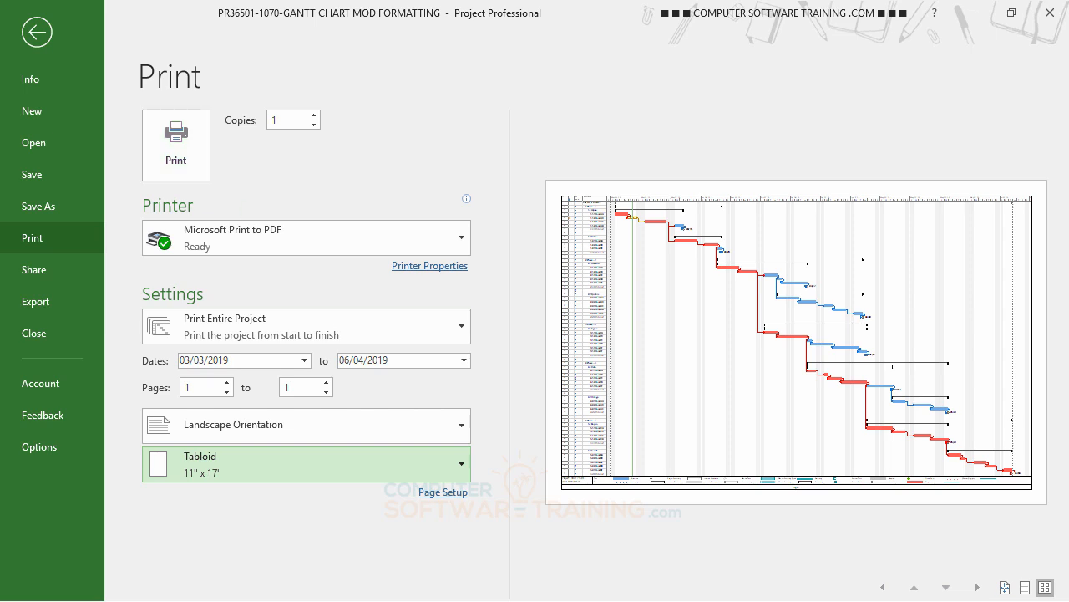
left_click(462, 462)
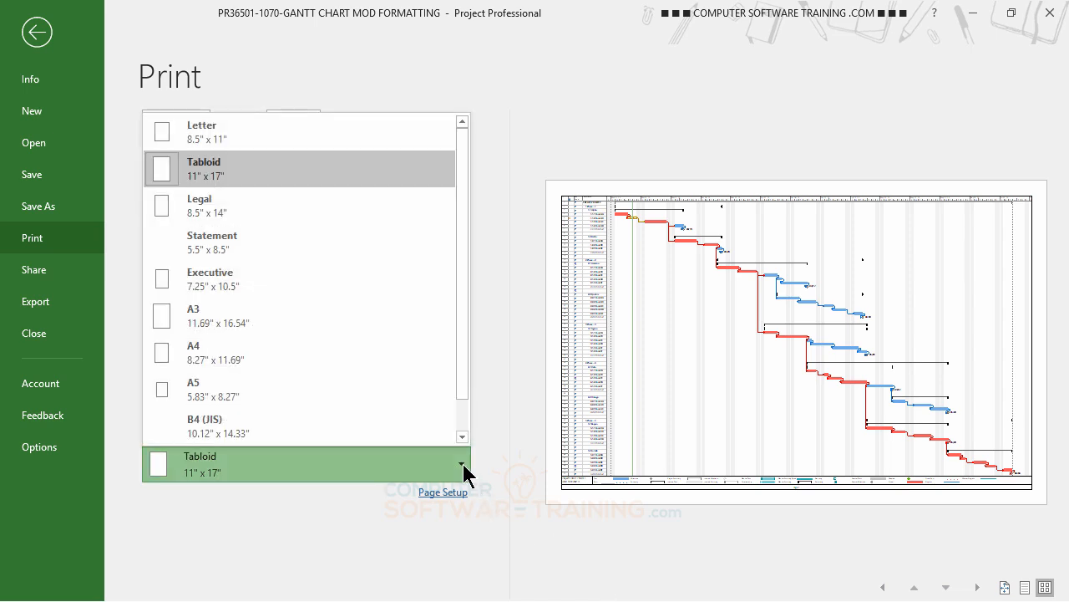
left_click(208, 211)
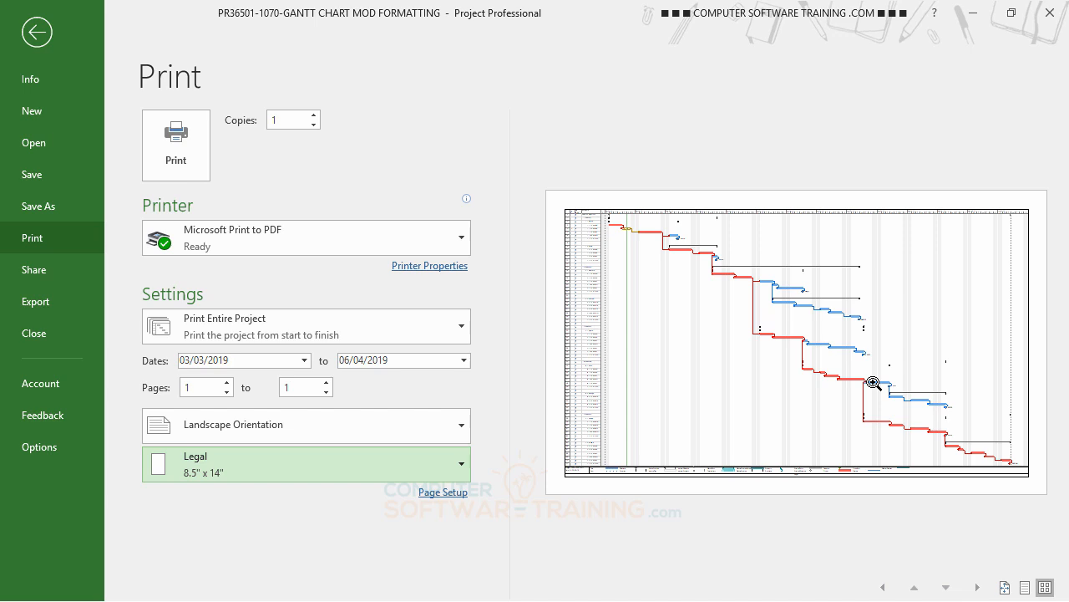
- Switch the printer to NPI3F140D (HP Color LaserJet CP4020 Series) and back to Microsoft Print to PDF
left_click(461, 238)
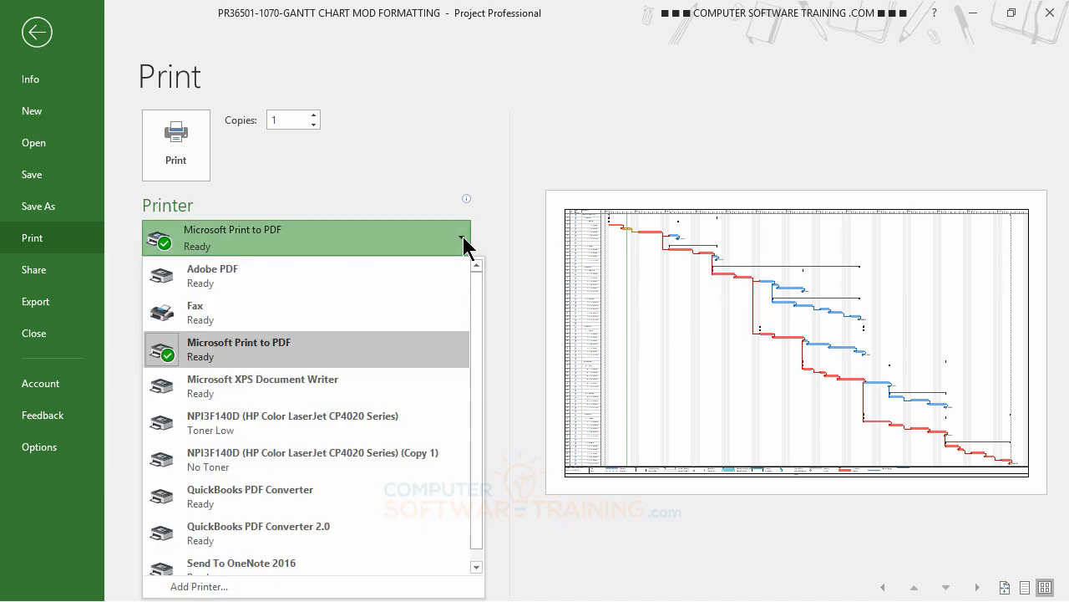
left_click(322, 422)
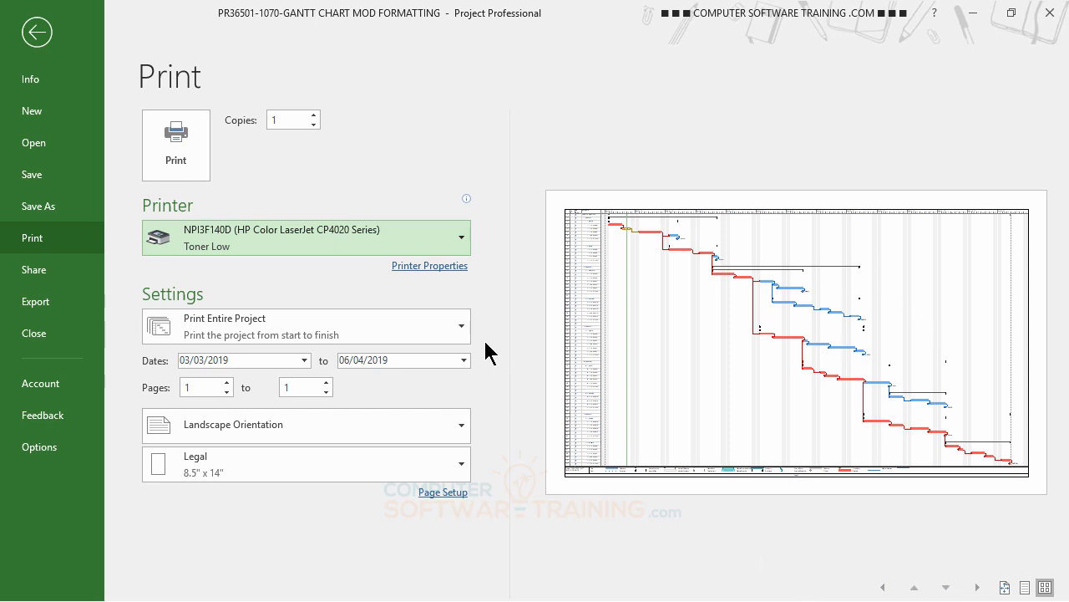
left_click(458, 237)
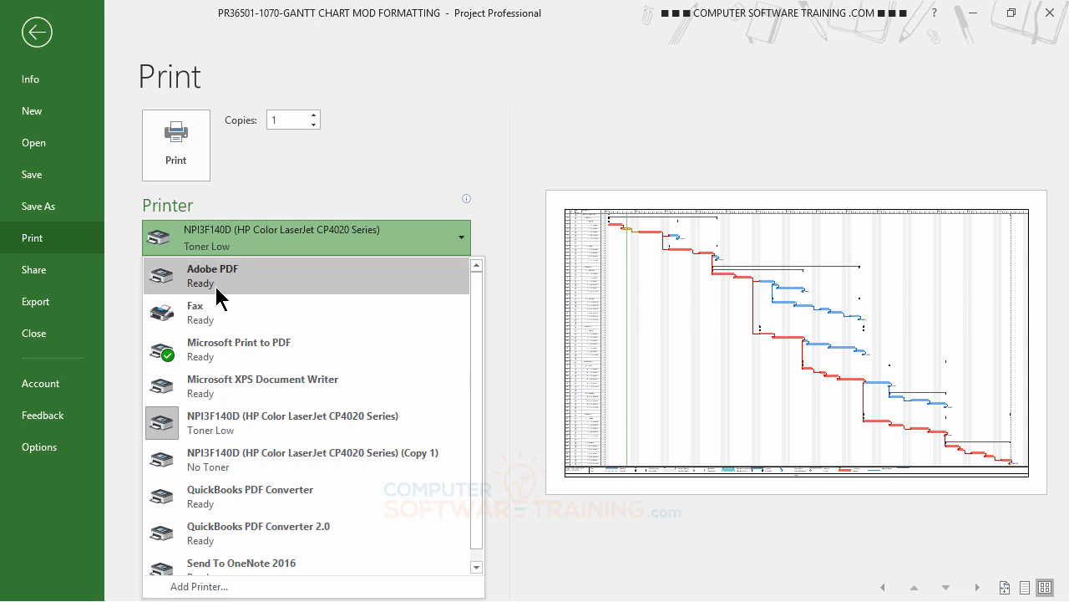
mouse_move(234, 284)
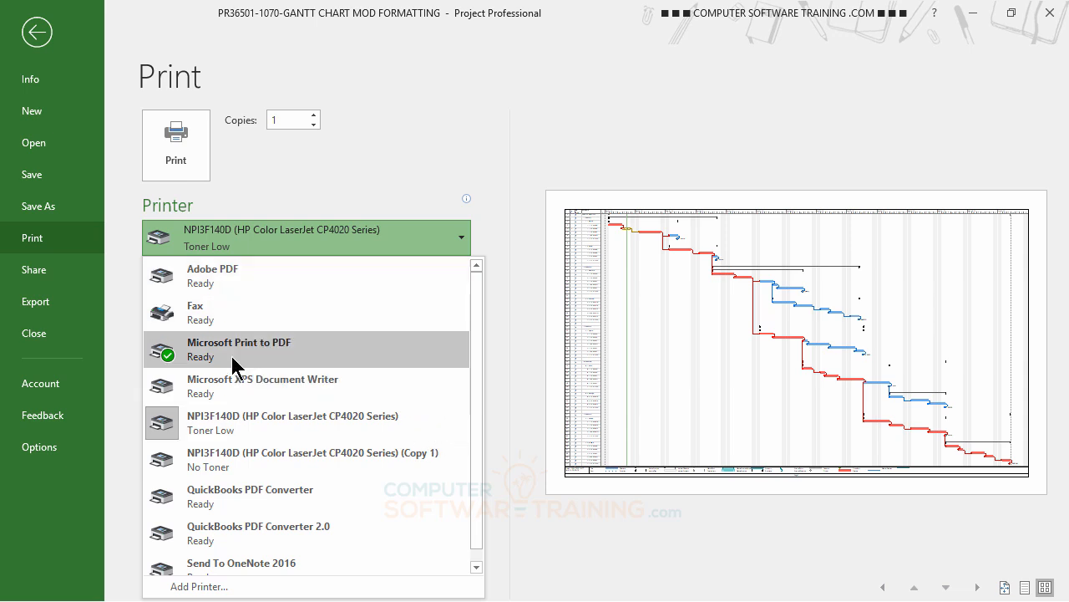
mouse_move(252, 357)
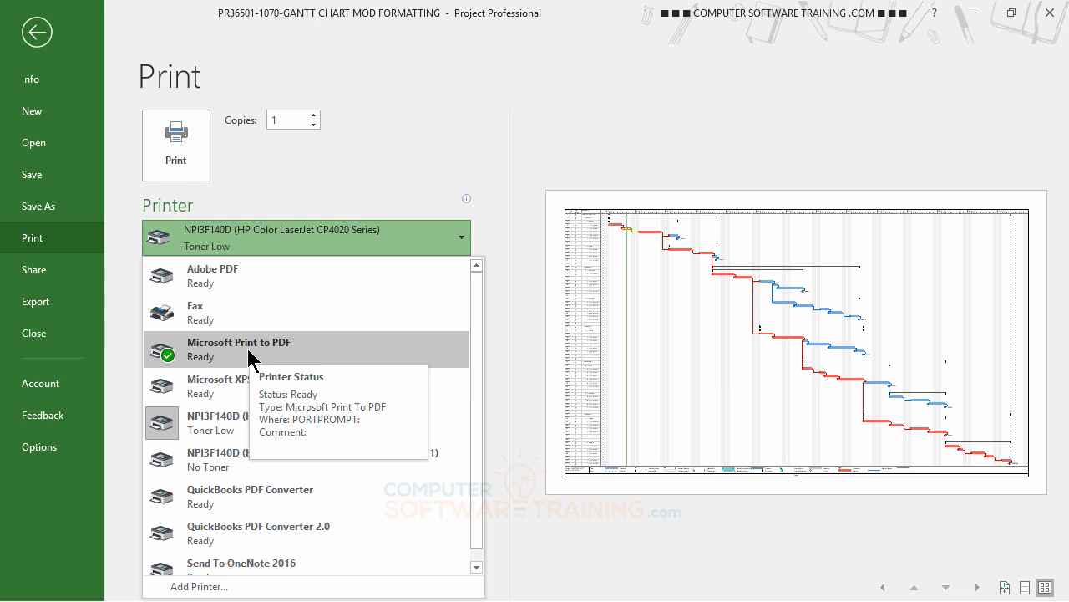
left_click(248, 349)
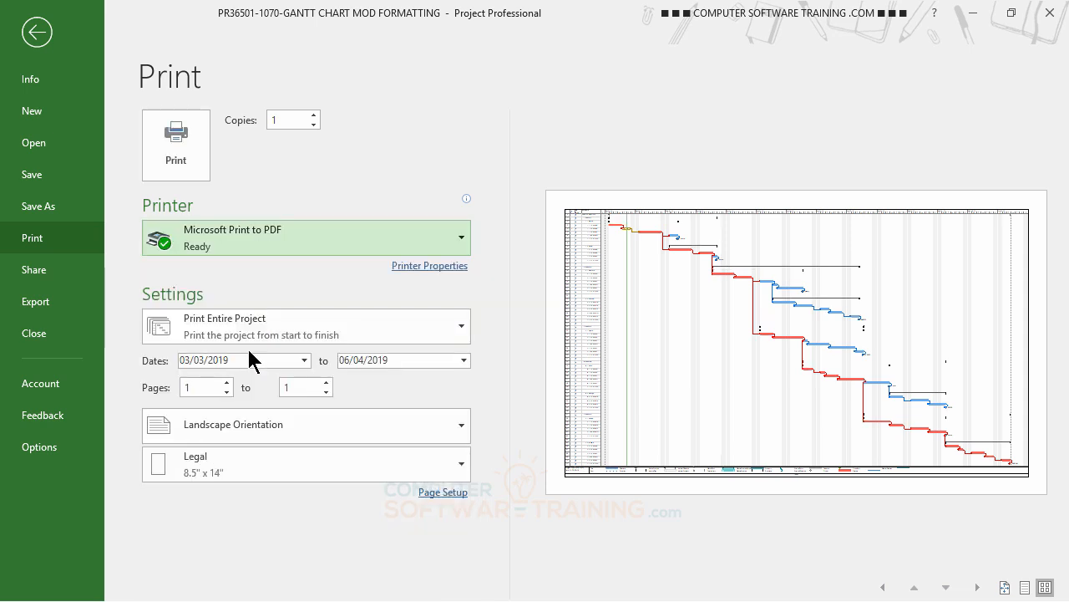
- Print the Gantt Chart to a PDF file named ugjhgjgj on the Desktop
left_click(180, 155)
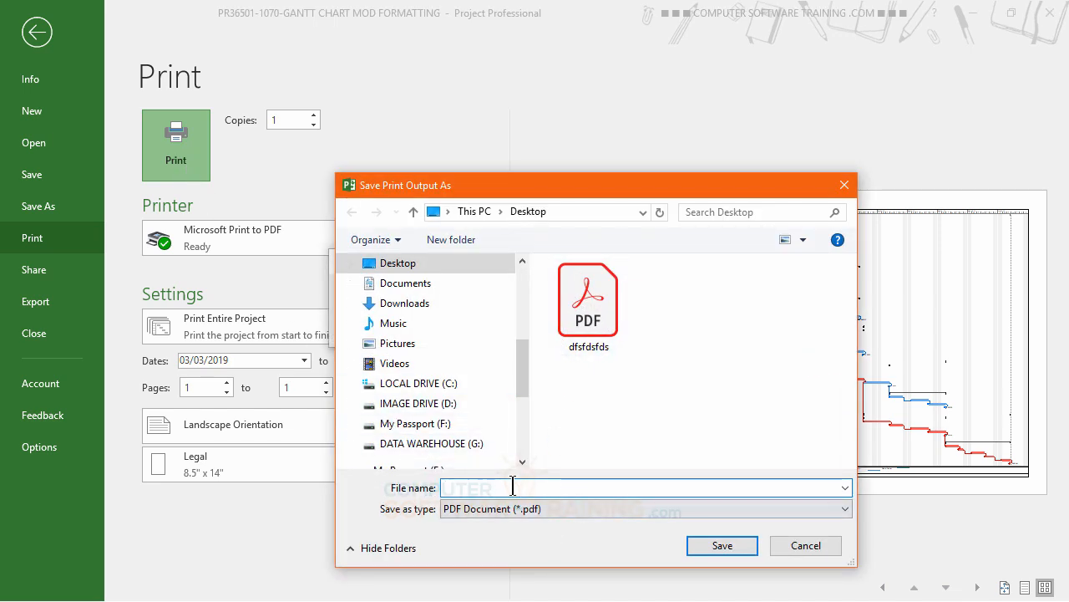
type("ugjhgjgj")
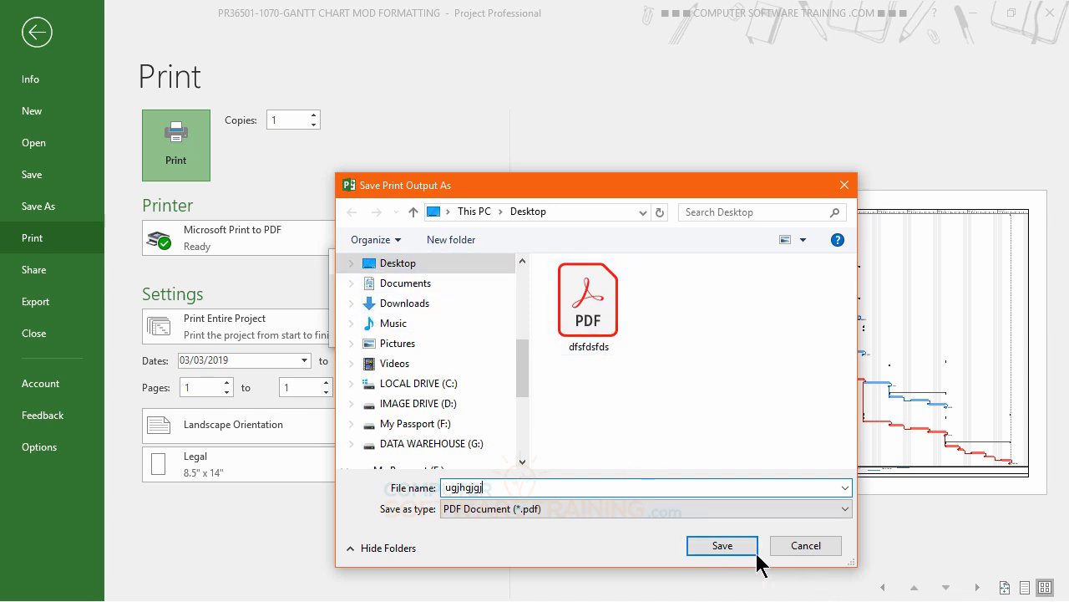
left_click(727, 547)
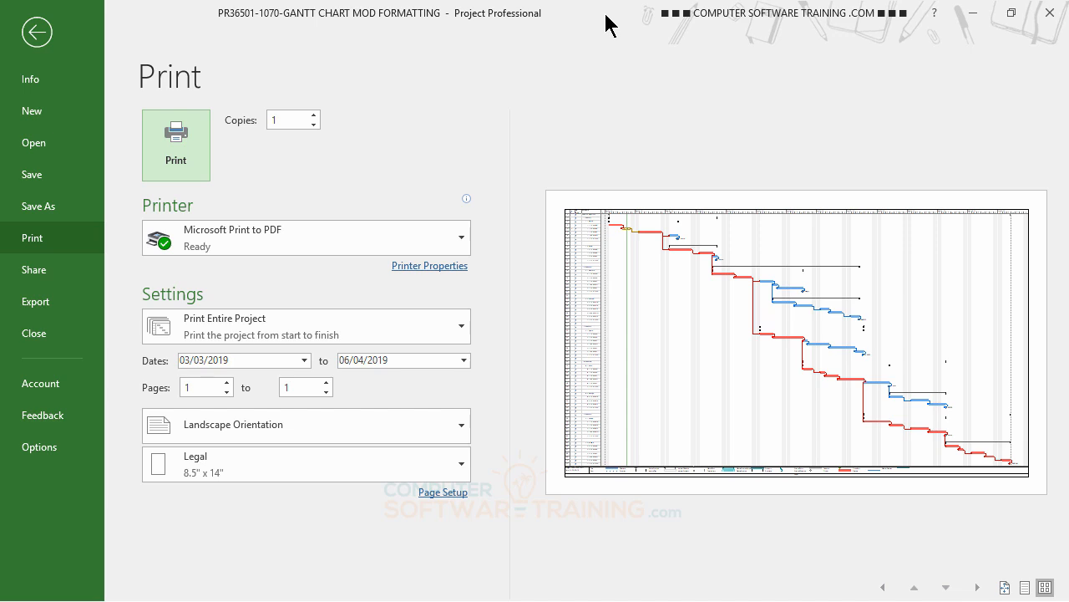
- Uncover the desktop, place the ugjhgjgj PDF below the dfsfdsfds PDF, and return the project window to full size
left_click_drag(606, 25, 511, 34)
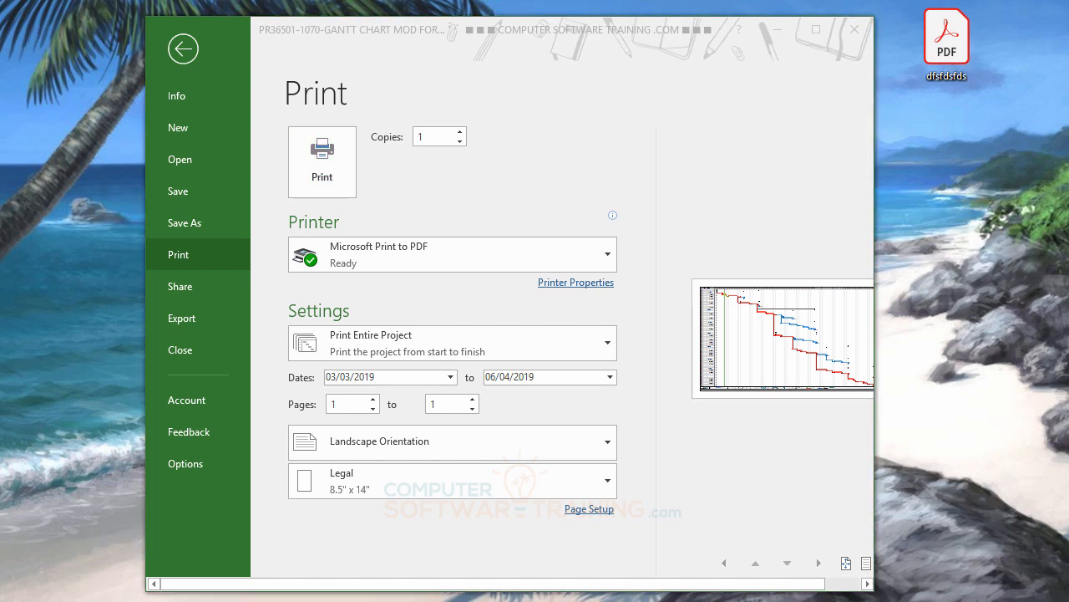
left_click_drag(1065, 211, 955, 136)
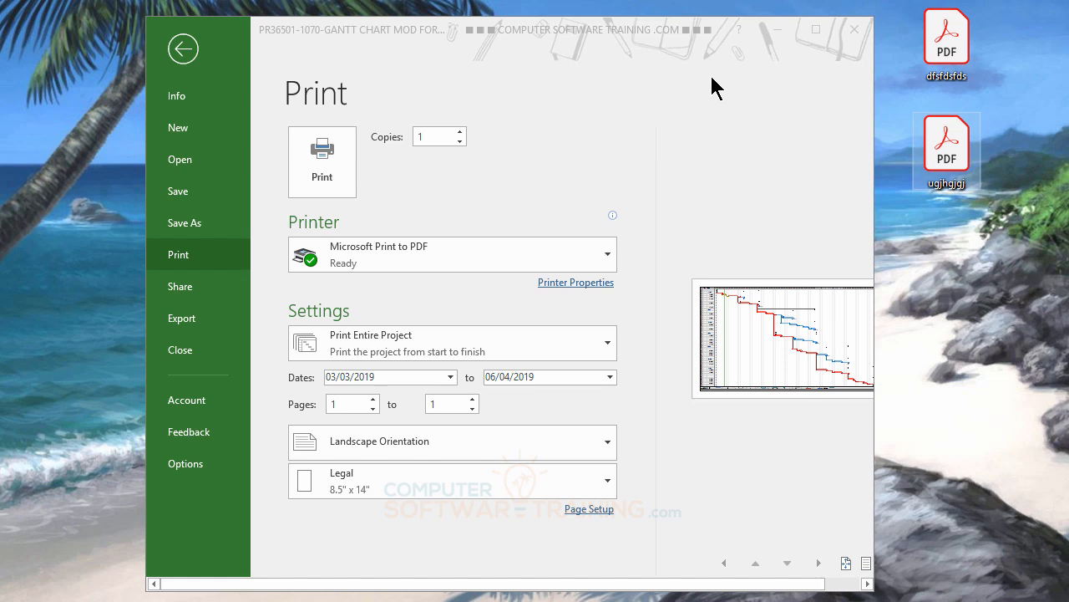
left_click(682, 29)
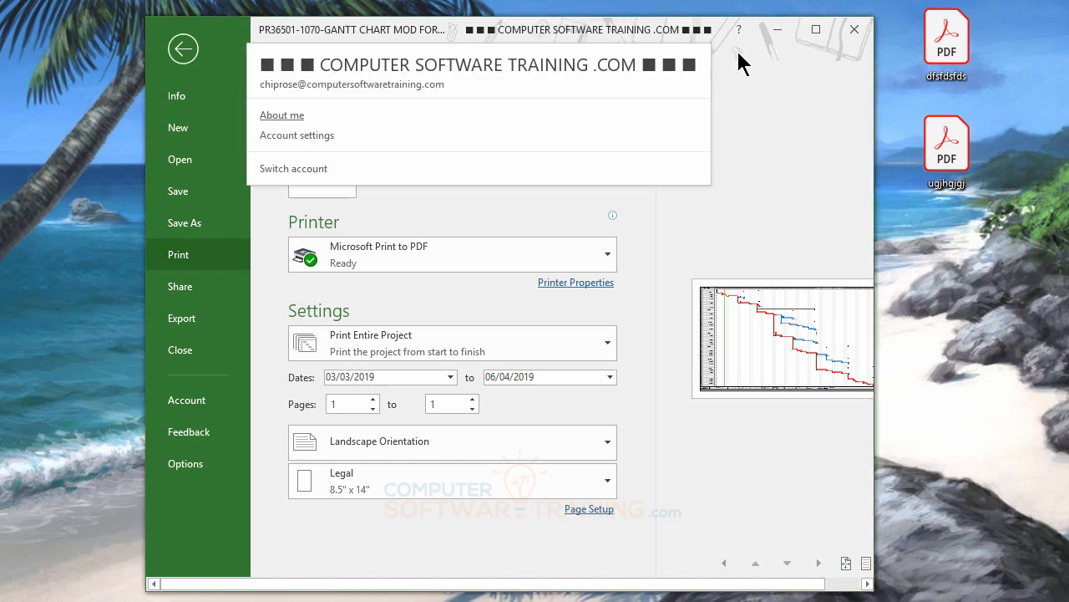
key("Escape")
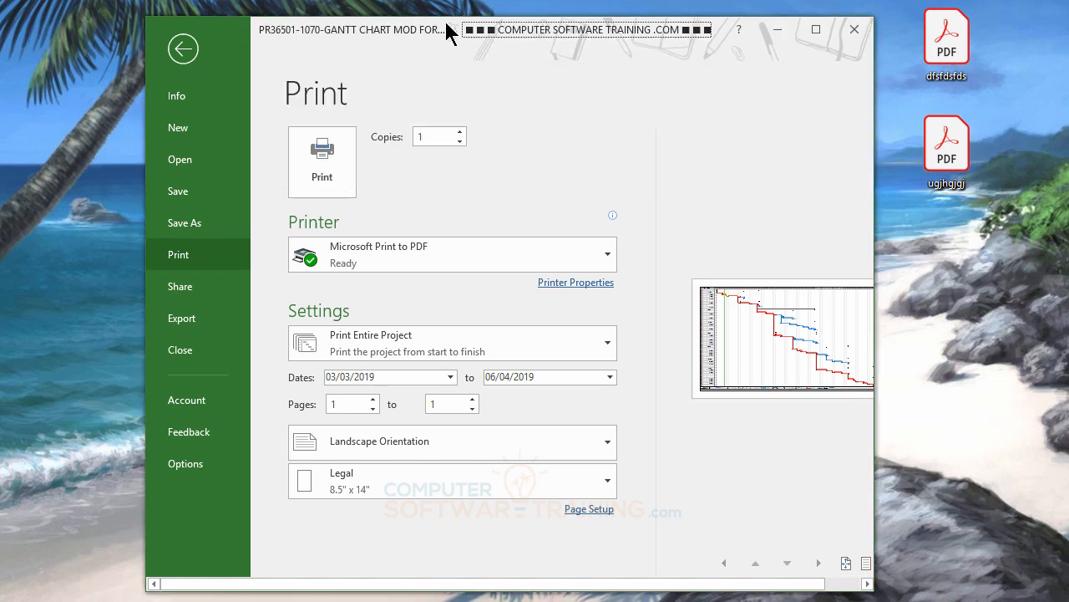
double_click(321, 25)
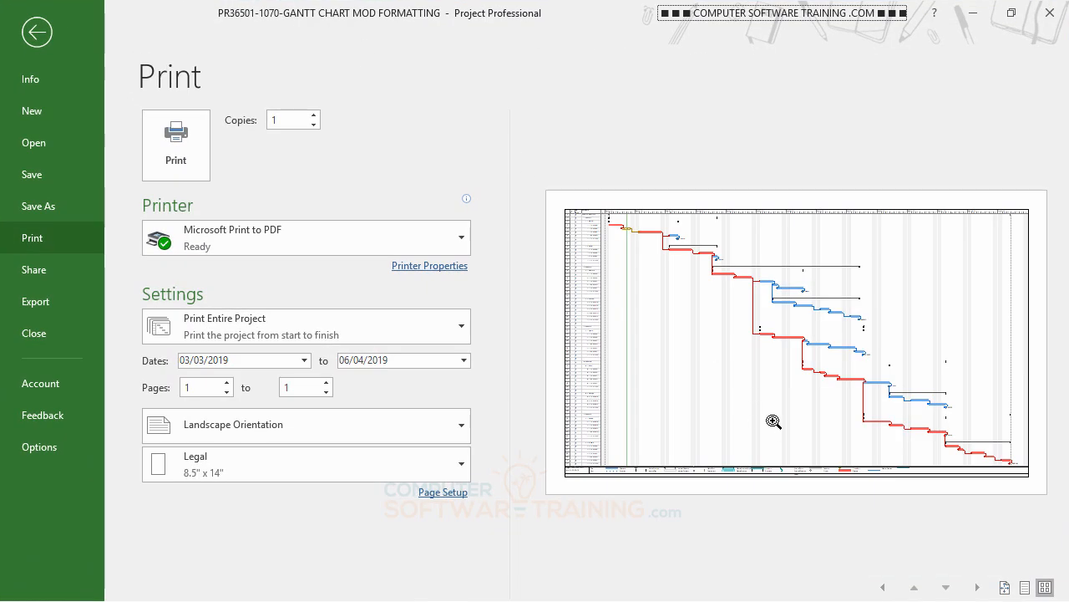
- Set the end of the printed date range to 04/01/2019
left_click(35, 32)
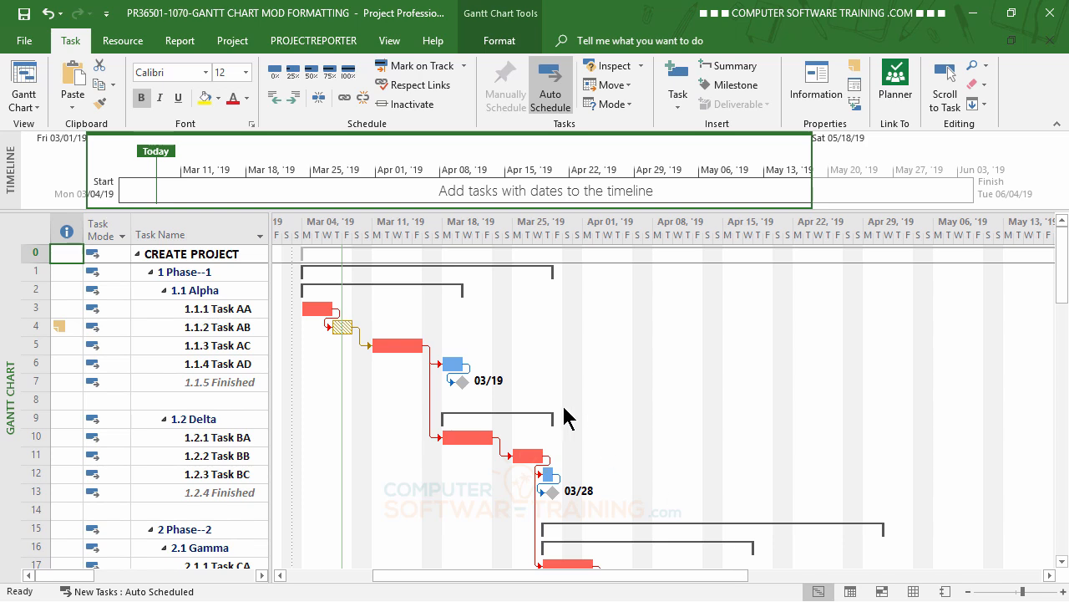
left_click(29, 41)
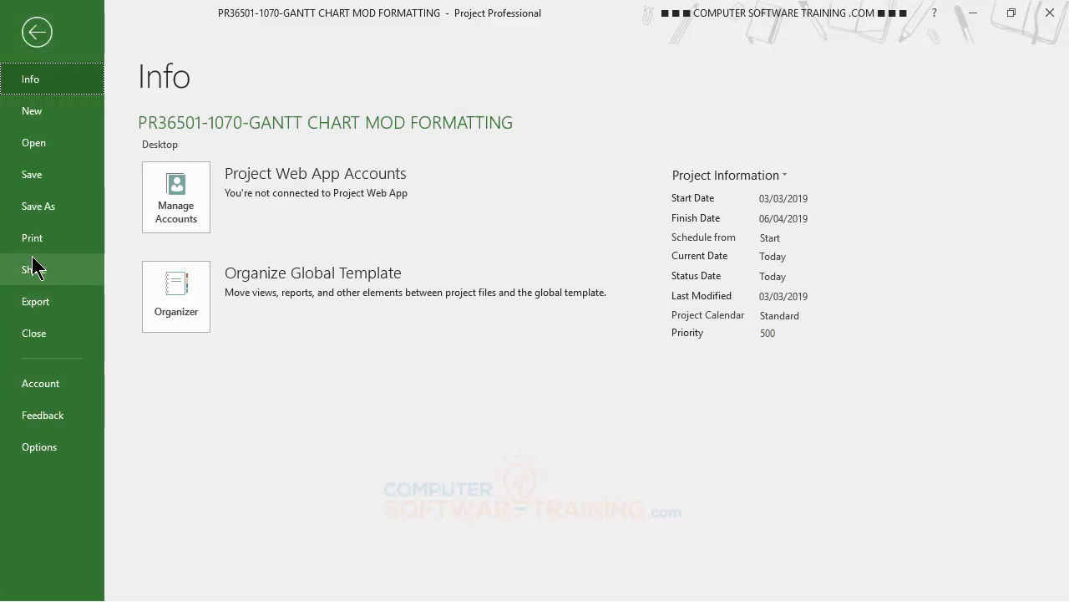
left_click(31, 239)
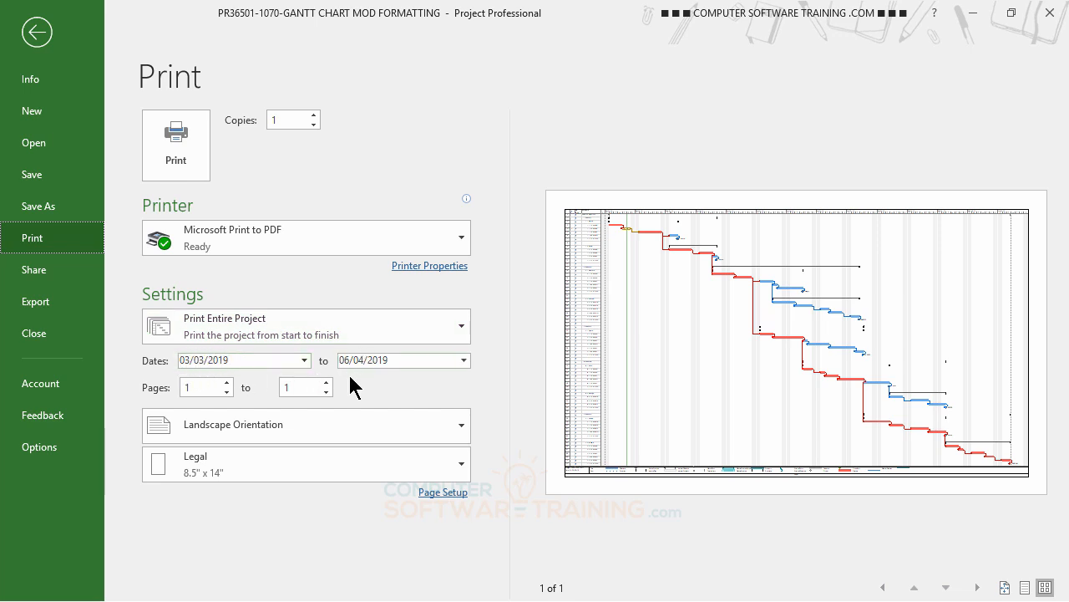
left_click(464, 360)
left_click(347, 379)
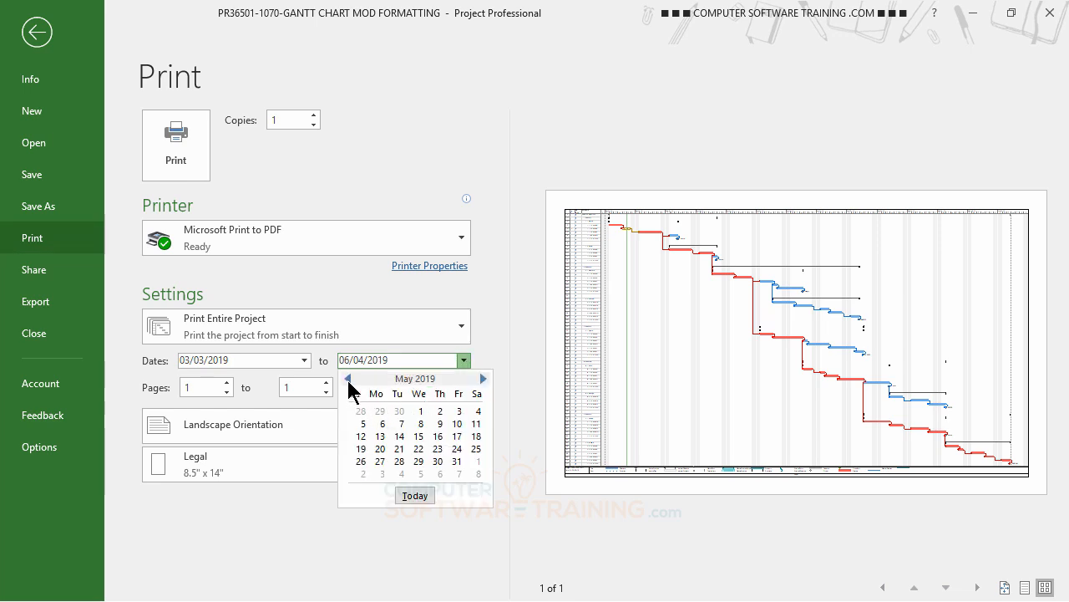
left_click(347, 378)
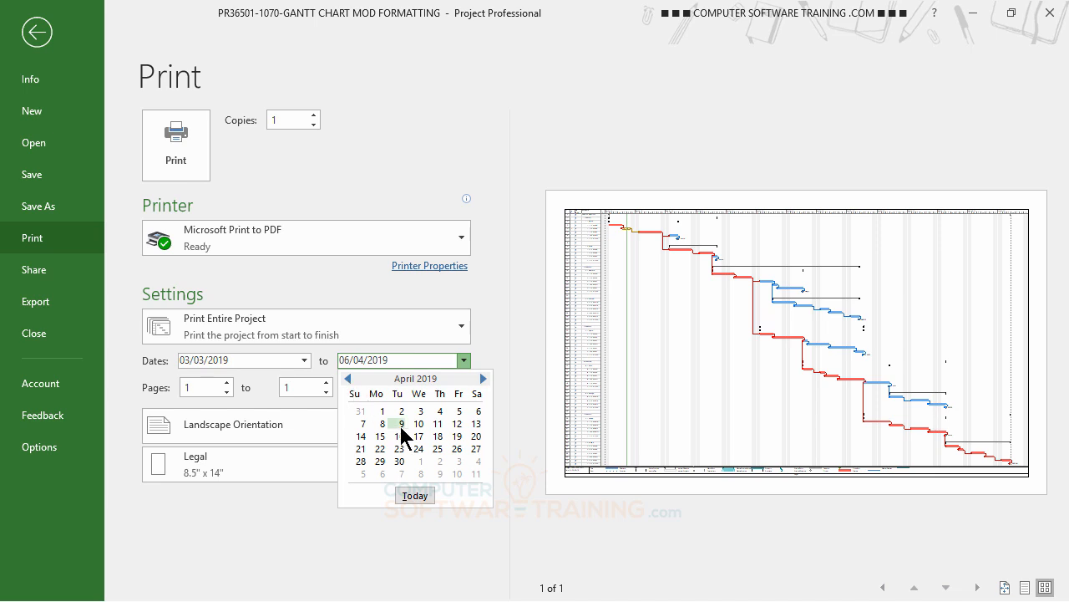
left_click(381, 409)
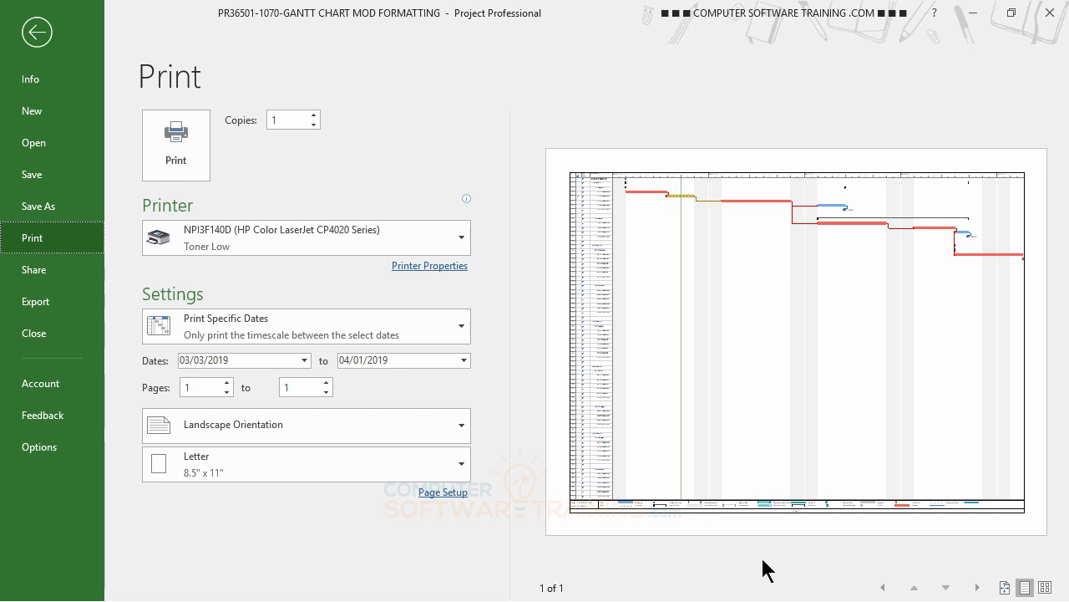
- Start a Date Range filter on the Gantt Chart for tasks that start or finish after Mon 03/04/19
left_click(38, 33)
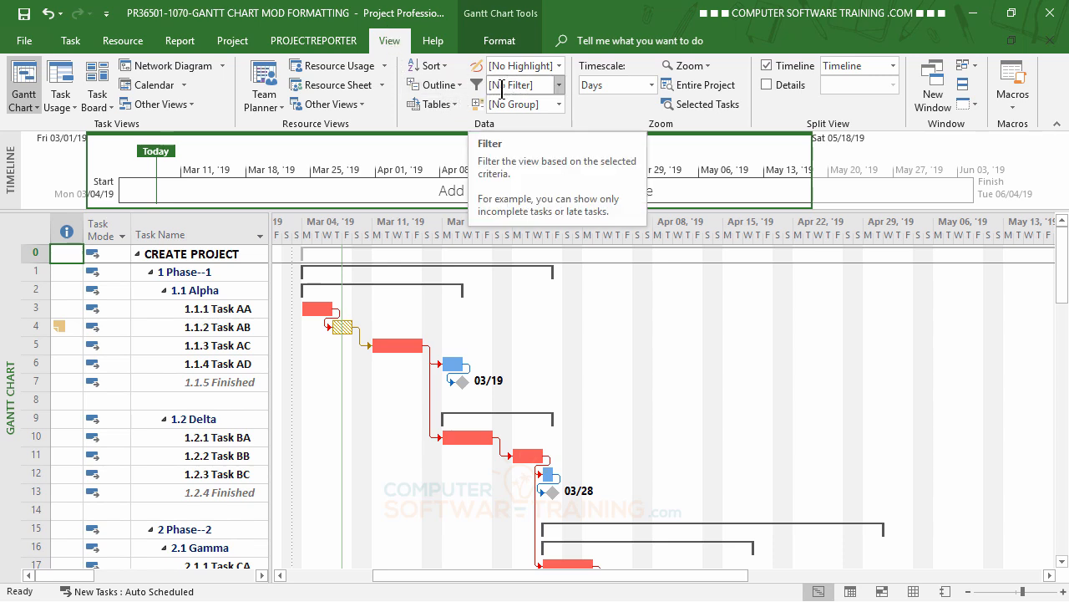
left_click(559, 85)
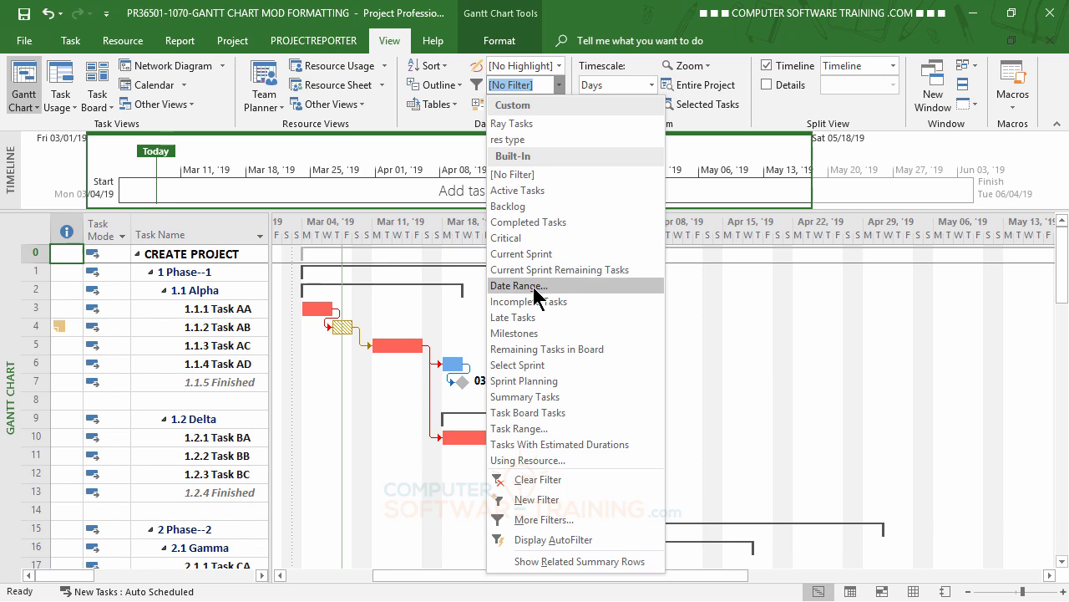
left_click(535, 286)
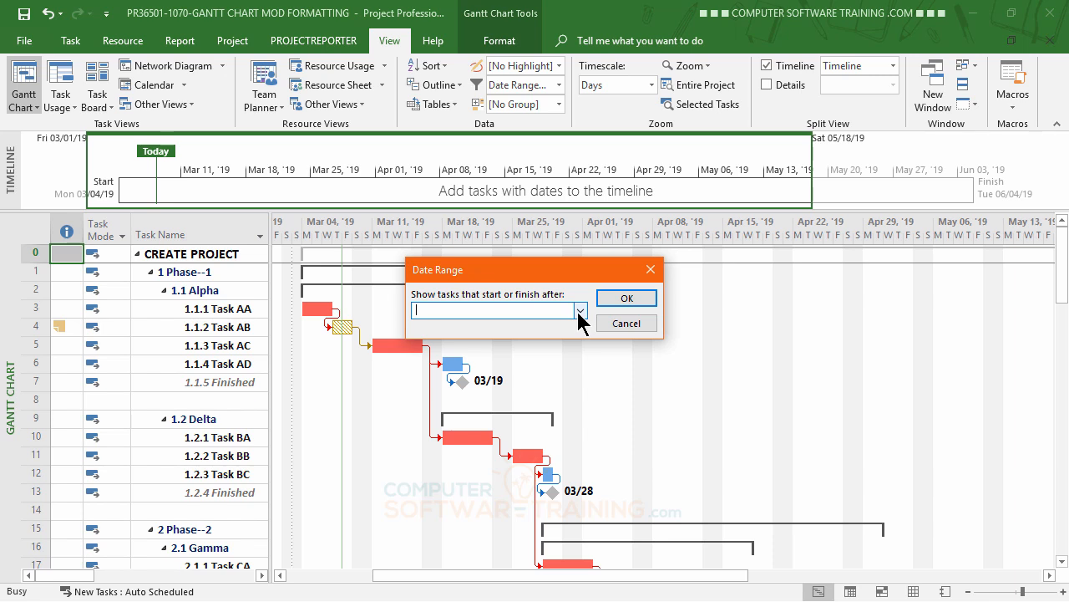
left_click(579, 310)
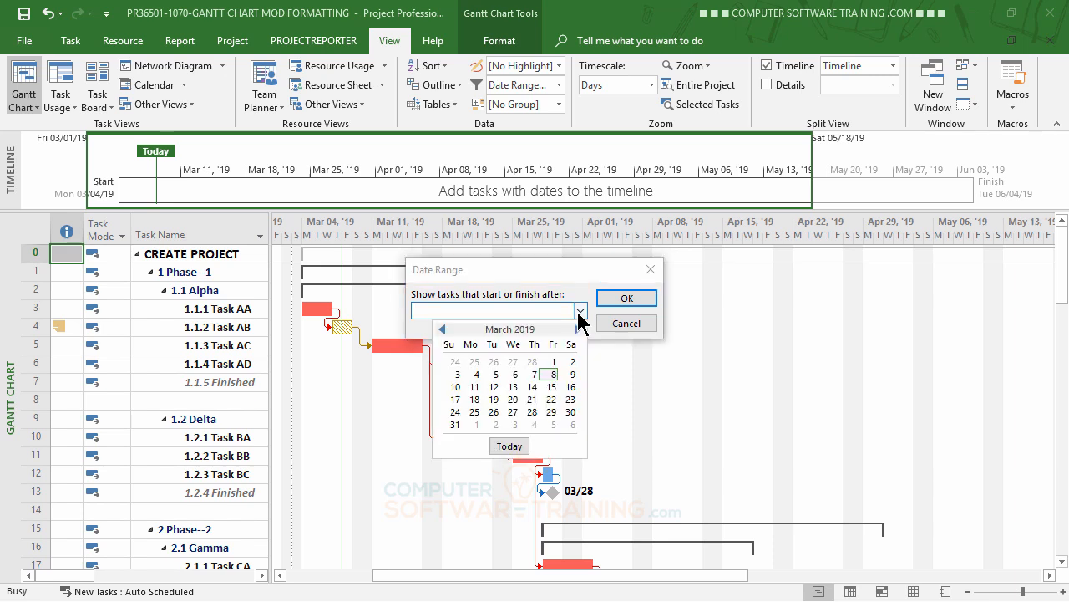
left_click(496, 375)
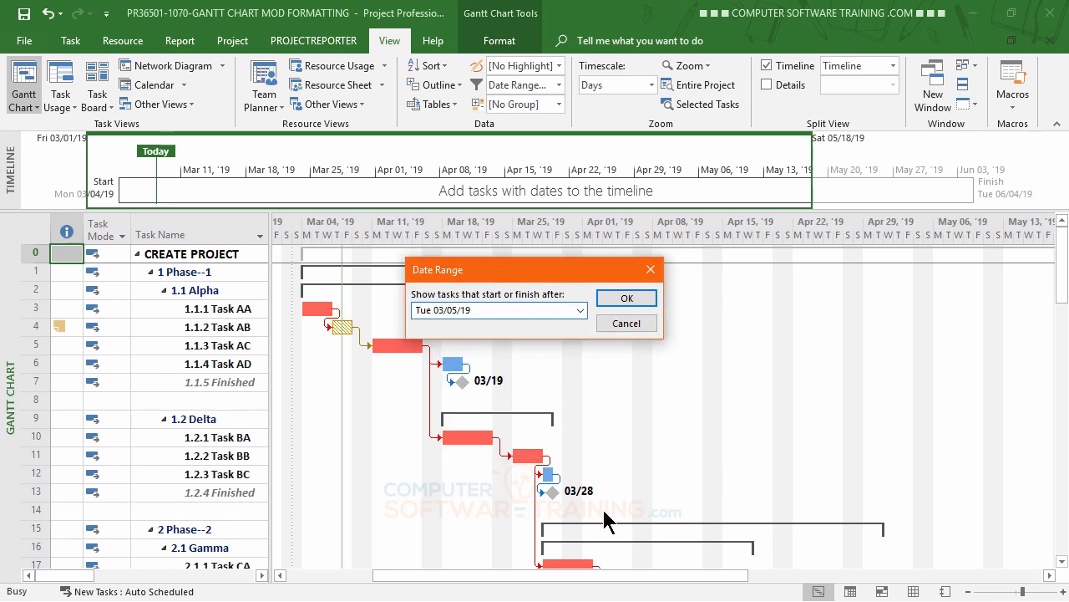
left_click(582, 310)
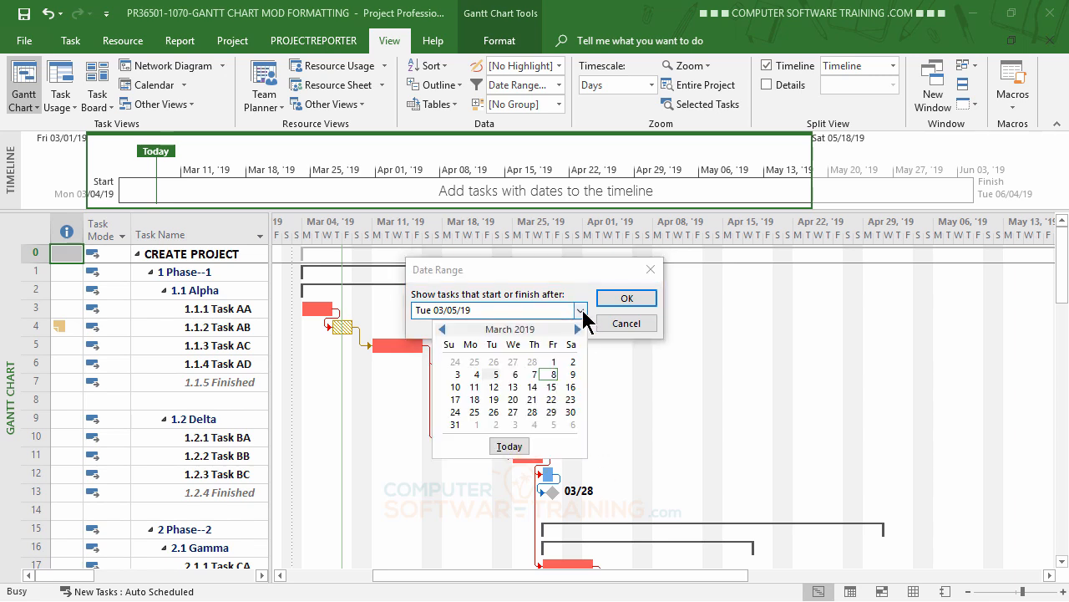
left_click(475, 376)
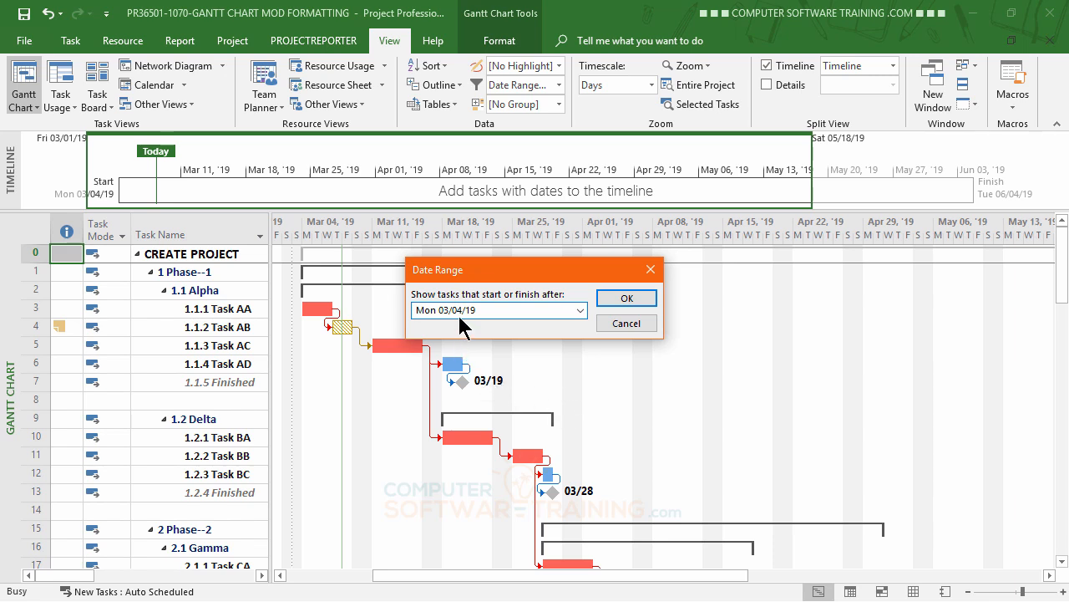
left_click(627, 303)
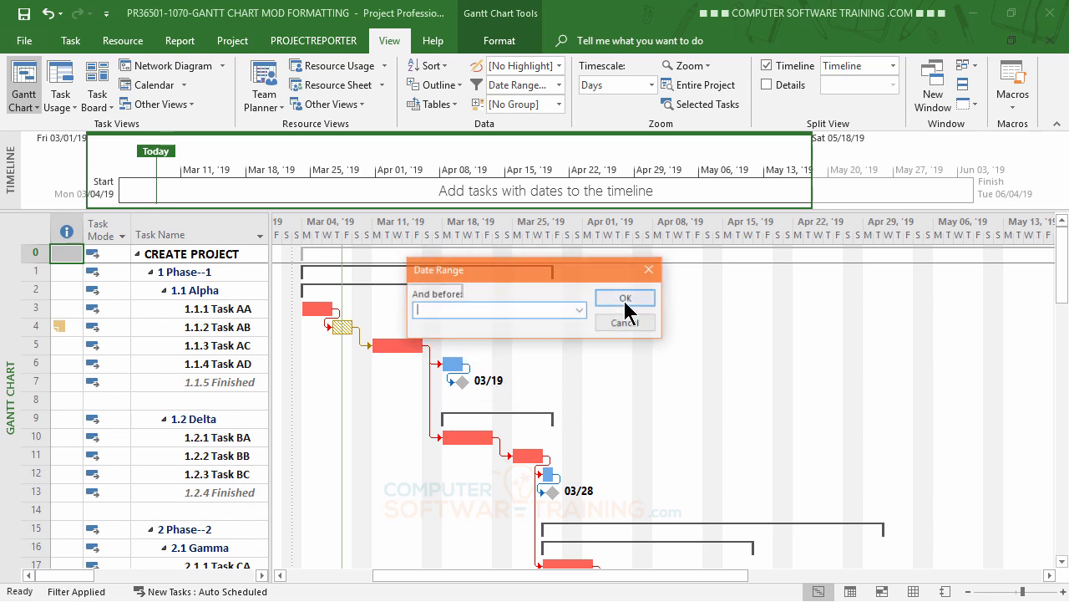
- Set the Date Range filter's end date to Tue 04/30/19, apply it and check the filtered tasks
left_click(580, 310)
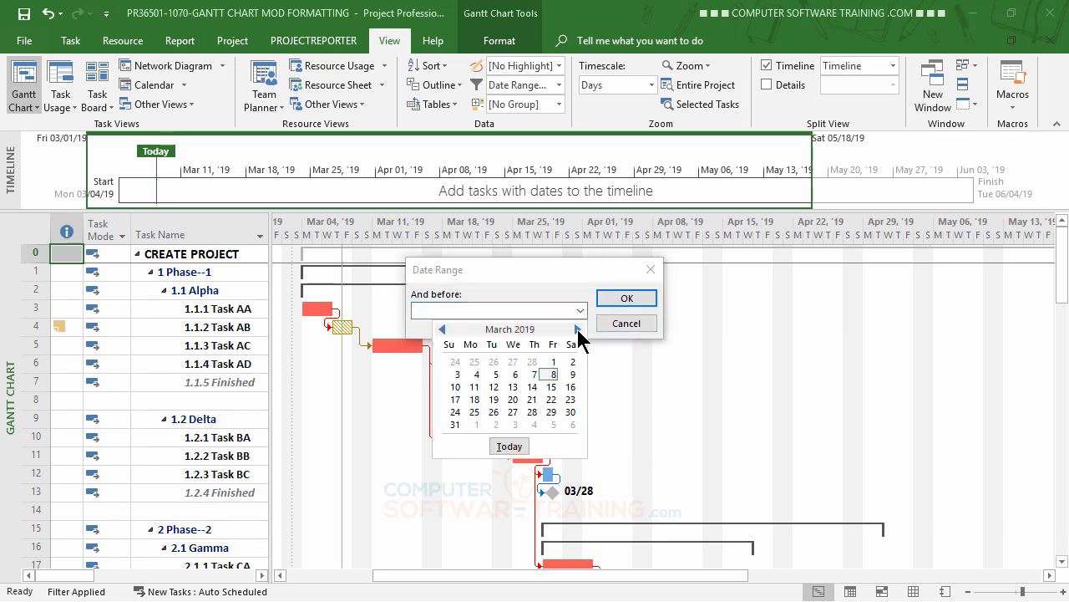
left_click(577, 329)
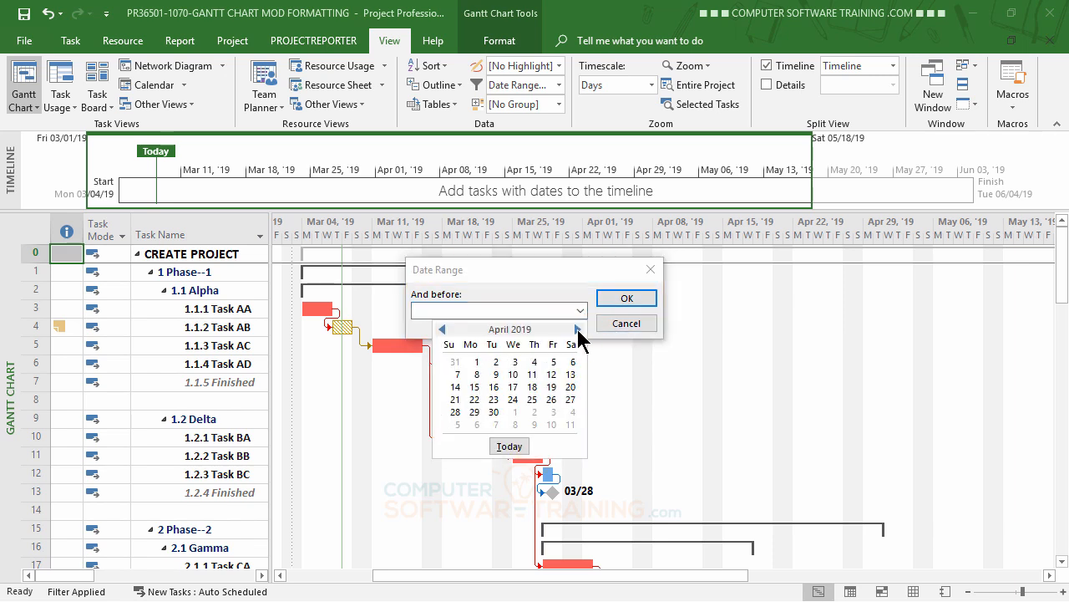
left_click(494, 412)
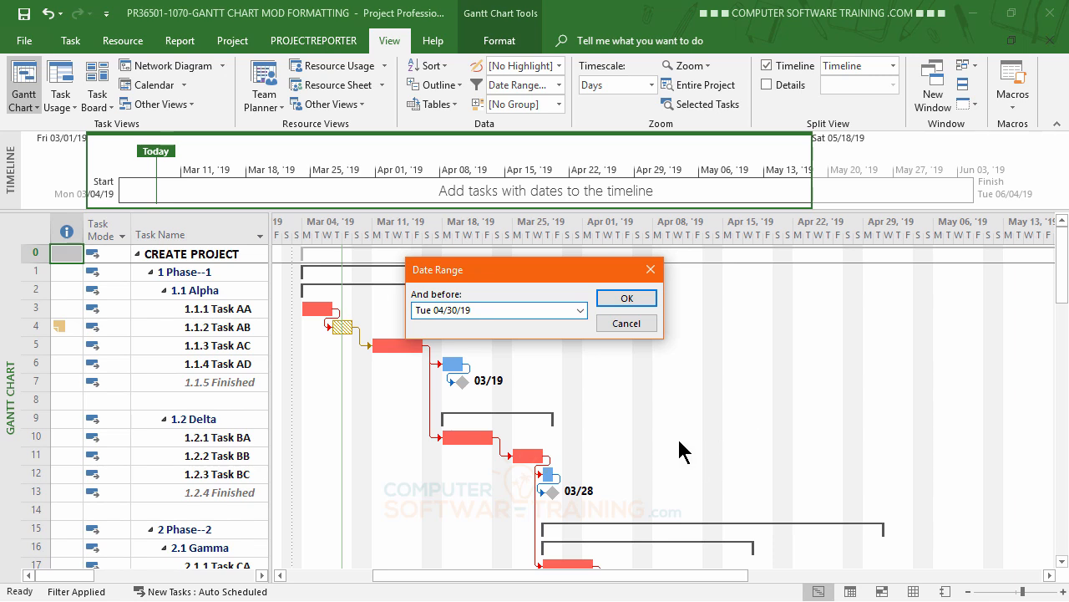
left_click(625, 300)
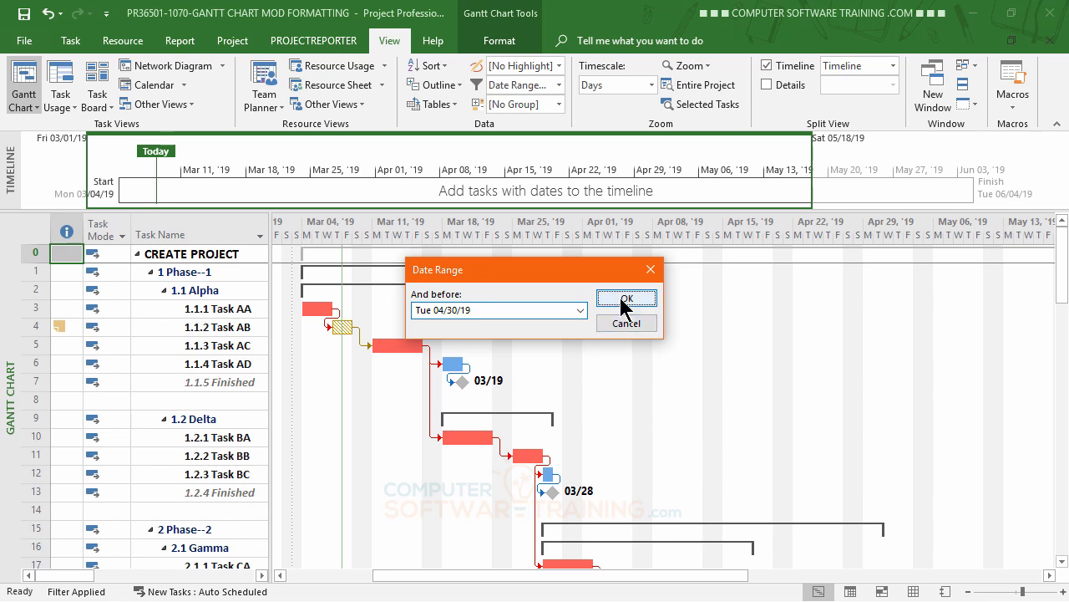
scroll(726, 377, "down", 4)
scroll(727, 377, "down", 8)
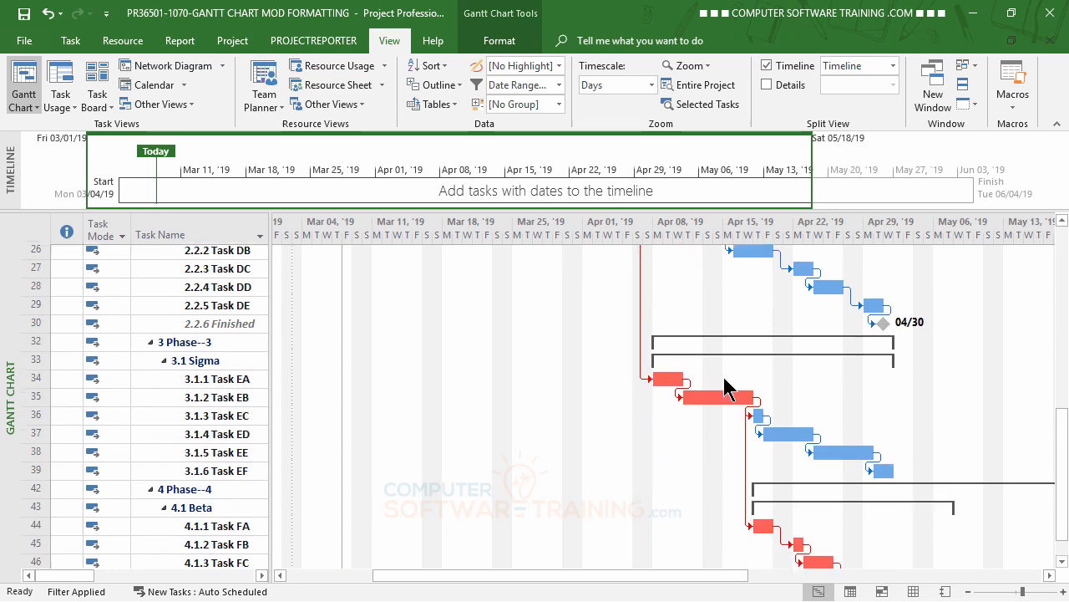
scroll(721, 387, "up", 1)
scroll(721, 387, "up", 12)
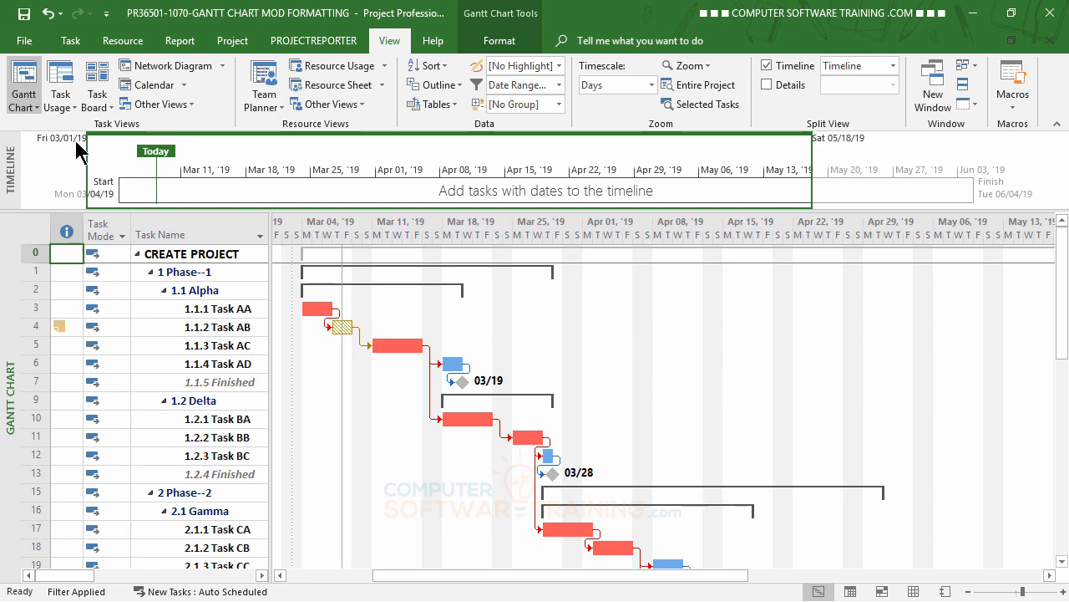
- Set the print range of the filtered Gantt Chart to Print Entire Project and return to the chart
left_click(26, 42)
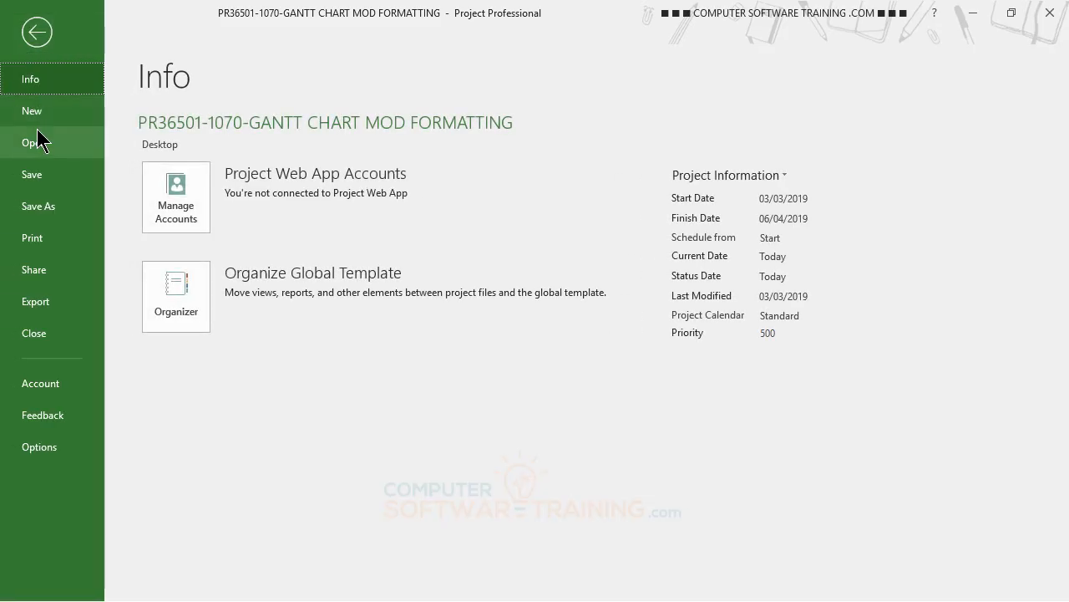
left_click(35, 243)
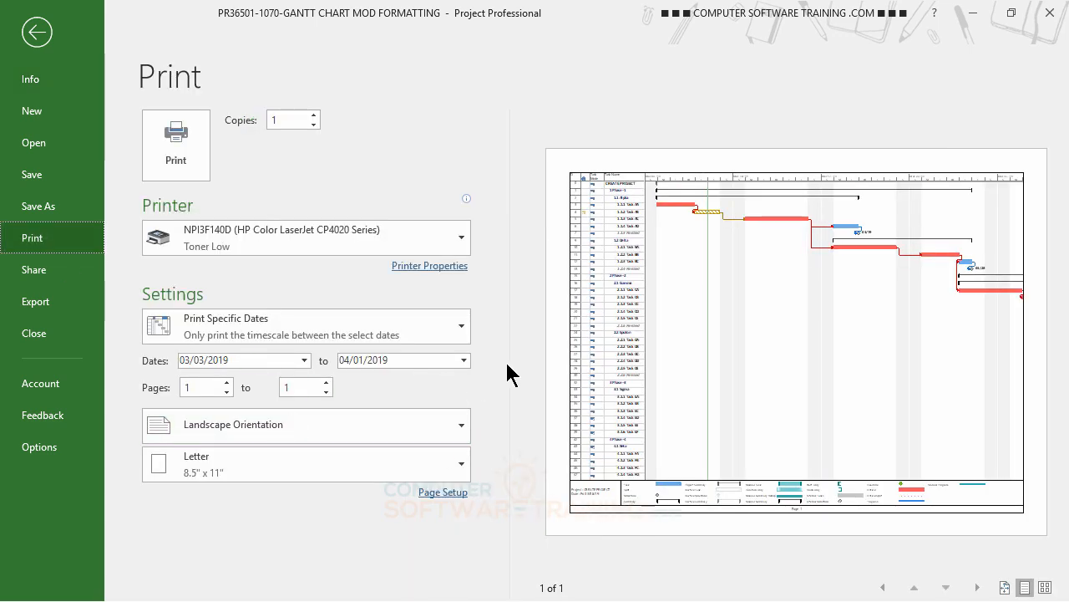
left_click(462, 325)
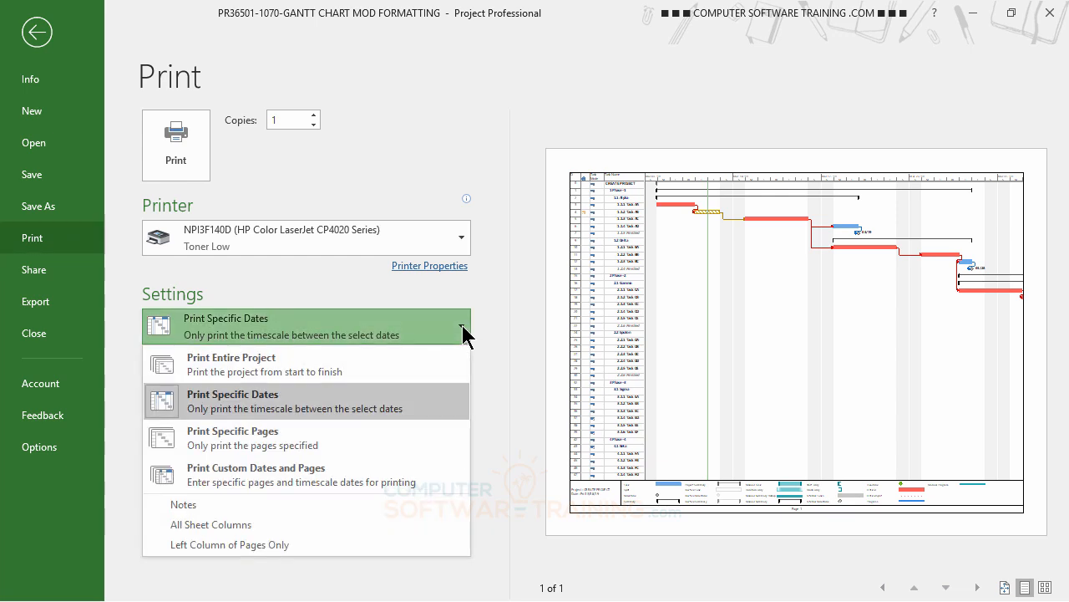
left_click(278, 365)
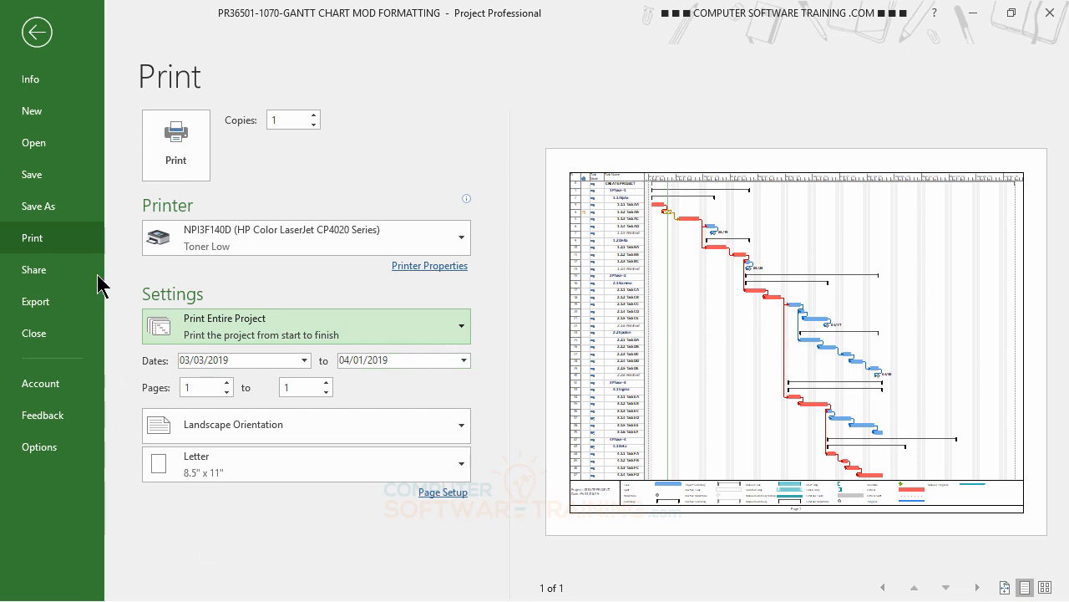
left_click(38, 32)
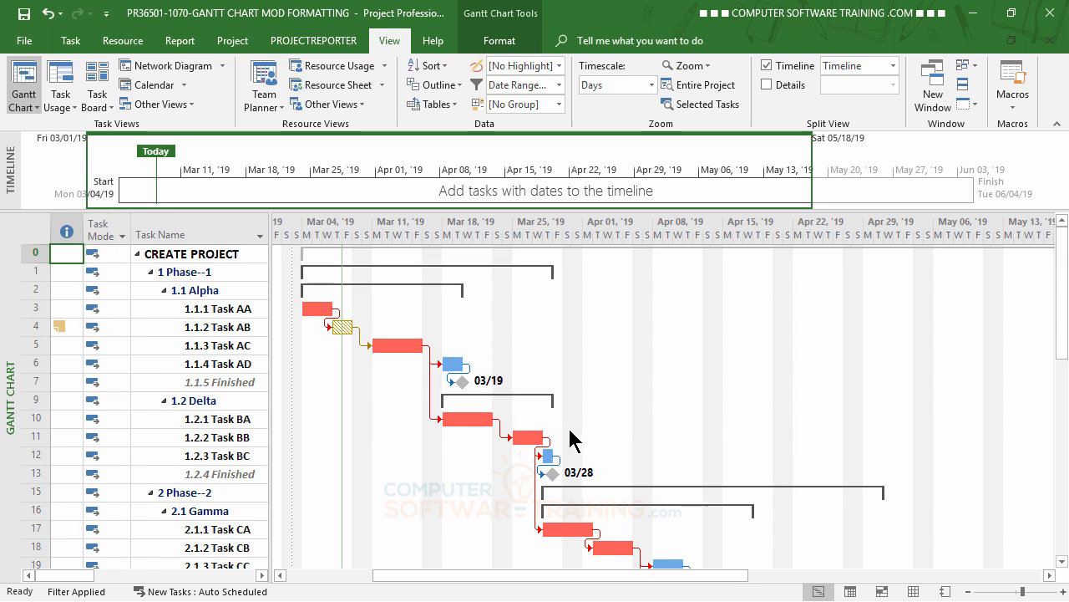
- Compare the last filtered tasks in the Gantt Chart with the end of the task list in the print preview, enlarging it briefly
scroll(571, 438, "down", 4)
scroll(572, 438, "down", 5)
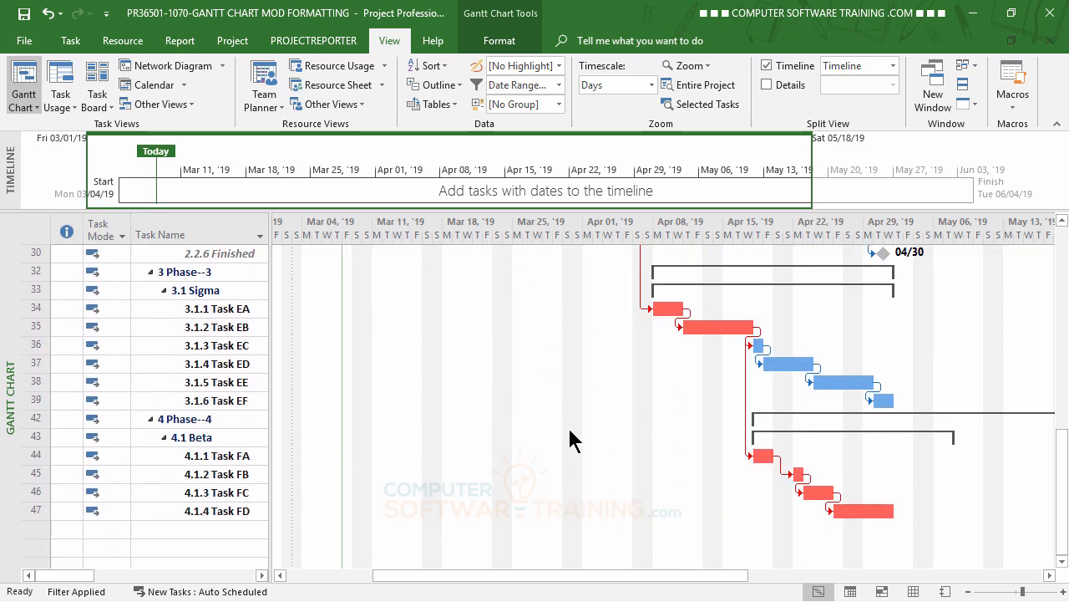
scroll(572, 438, "up", 3)
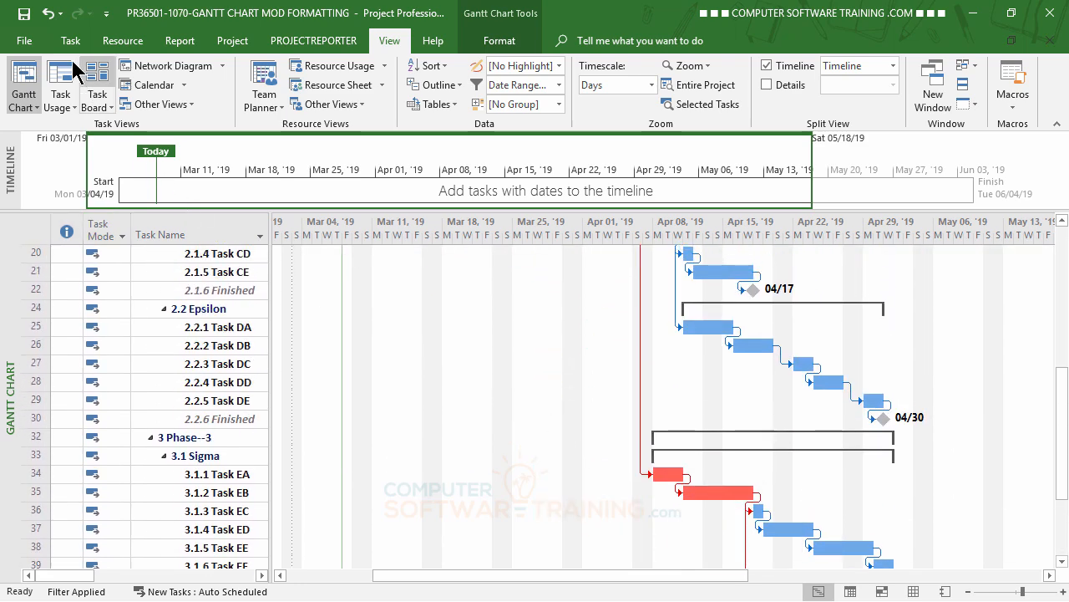
left_click(25, 42)
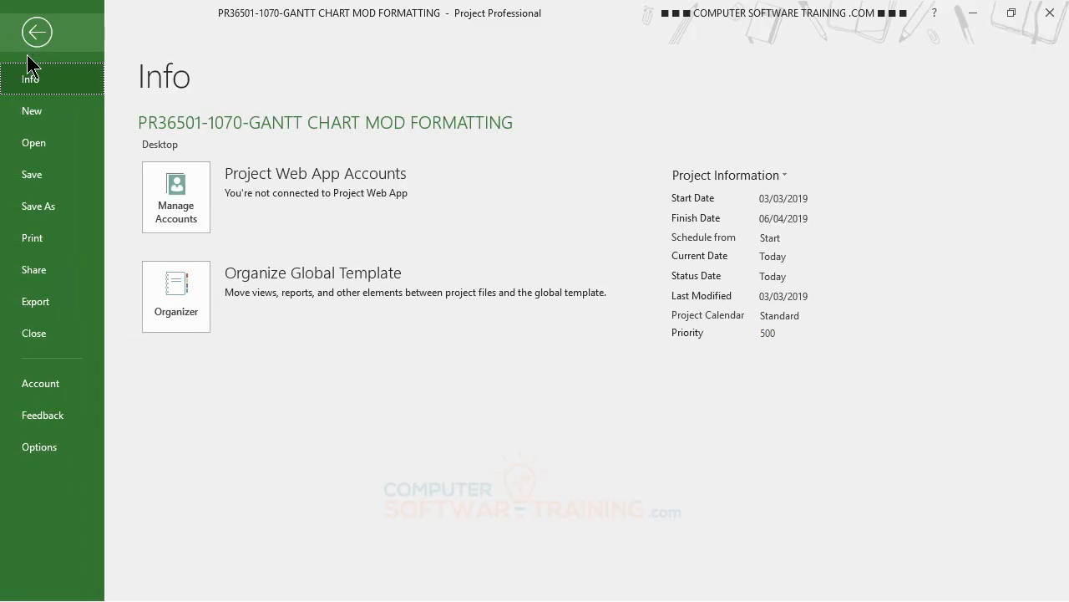
left_click(40, 239)
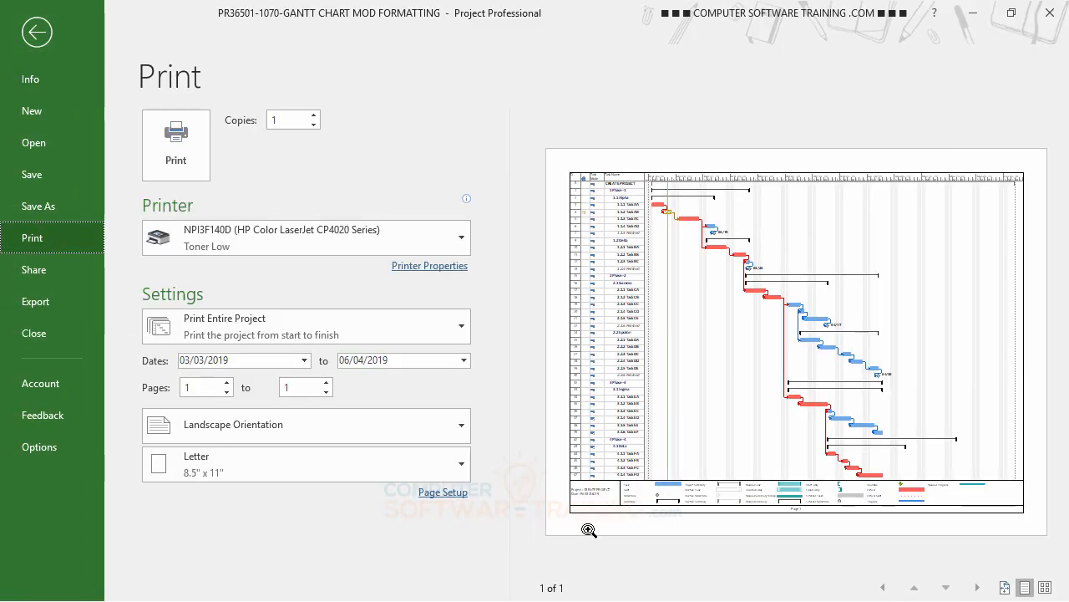
left_click(580, 478)
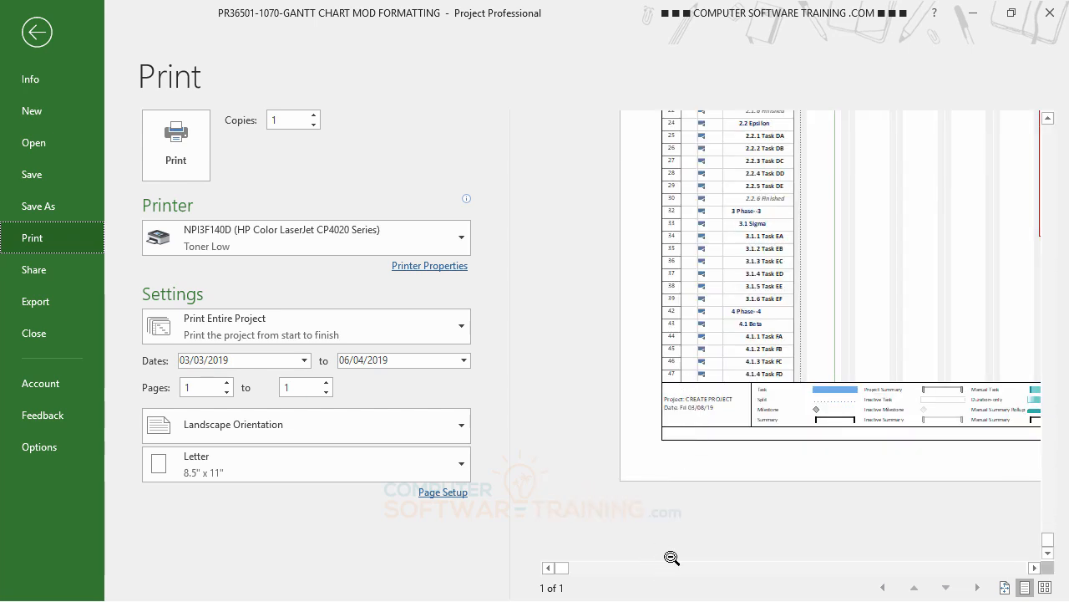
left_click(713, 344)
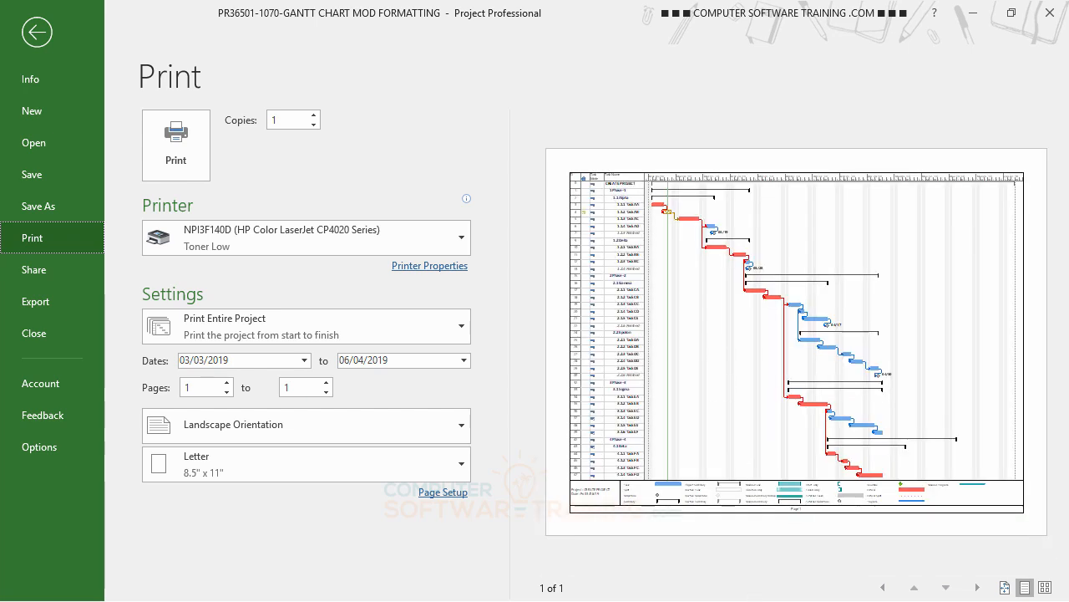